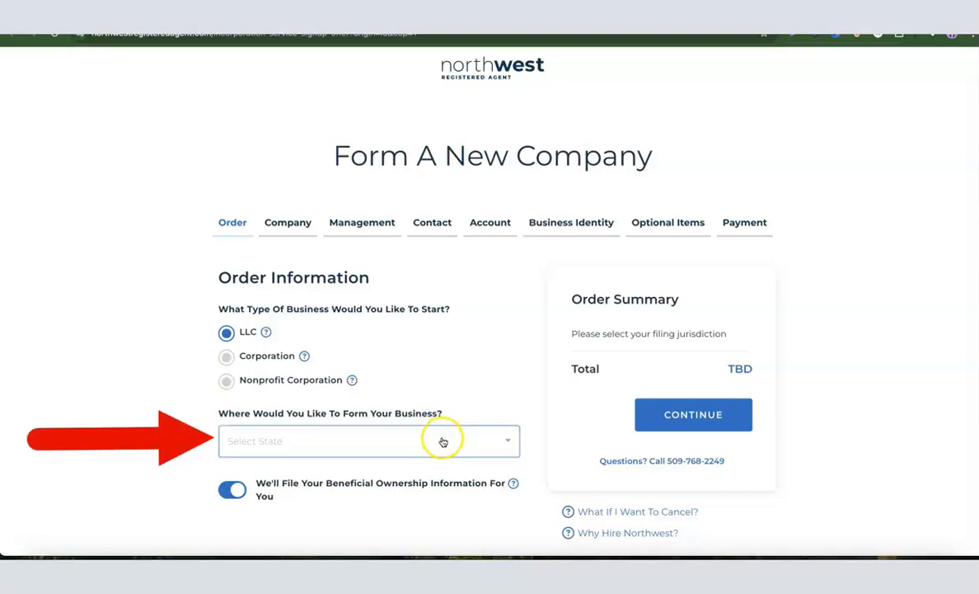
# Choose New Mexico as the state in which to form the LLC
pyautogui.click(443, 442)
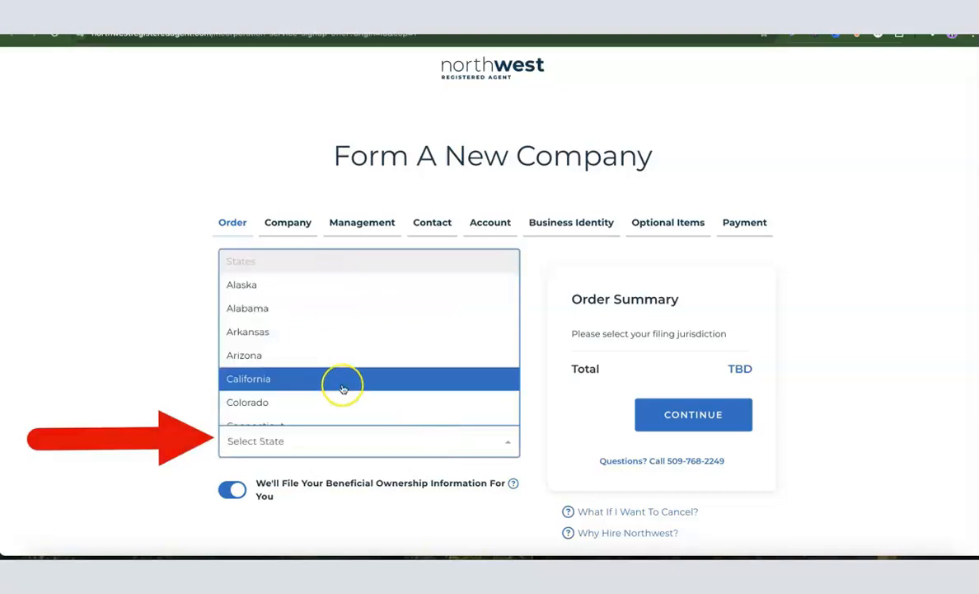
pyautogui.scroll(-8, 365, 347)
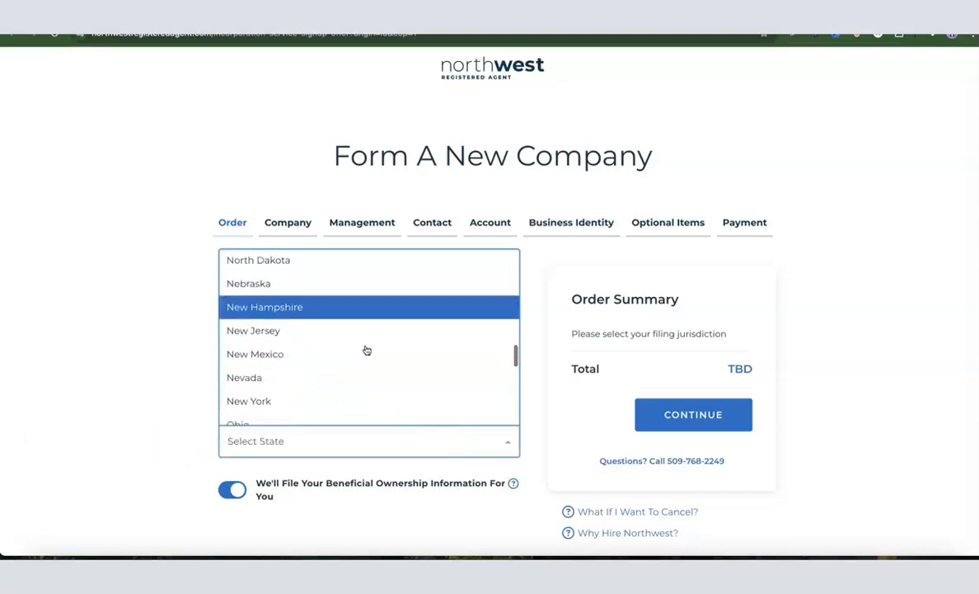
pyautogui.scroll(-1, 366, 348)
pyautogui.click(280, 300)
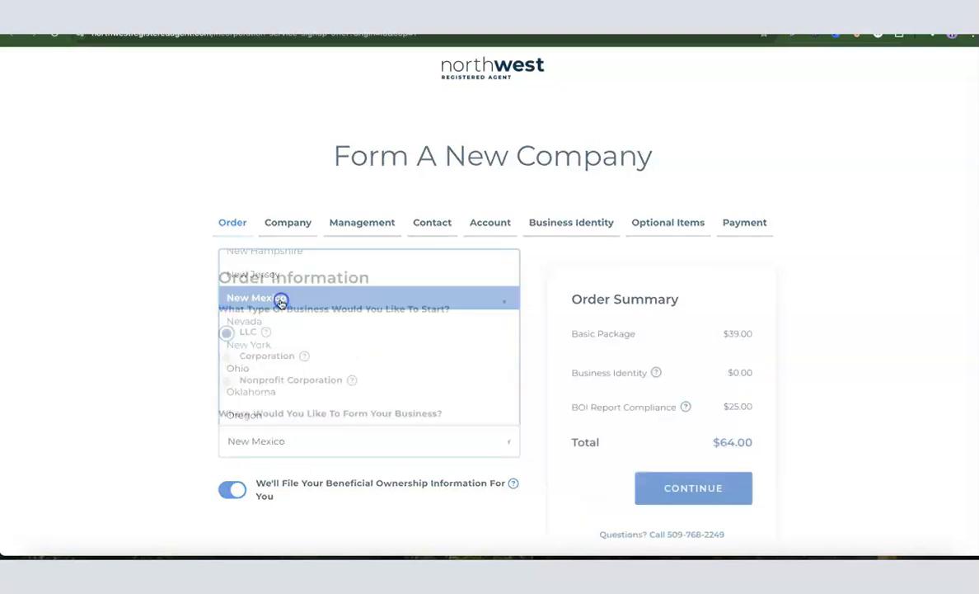
# Review the New Mexico Standard filing option and order summary, then continue to the company details
pyautogui.scroll(-1, 569, 361)
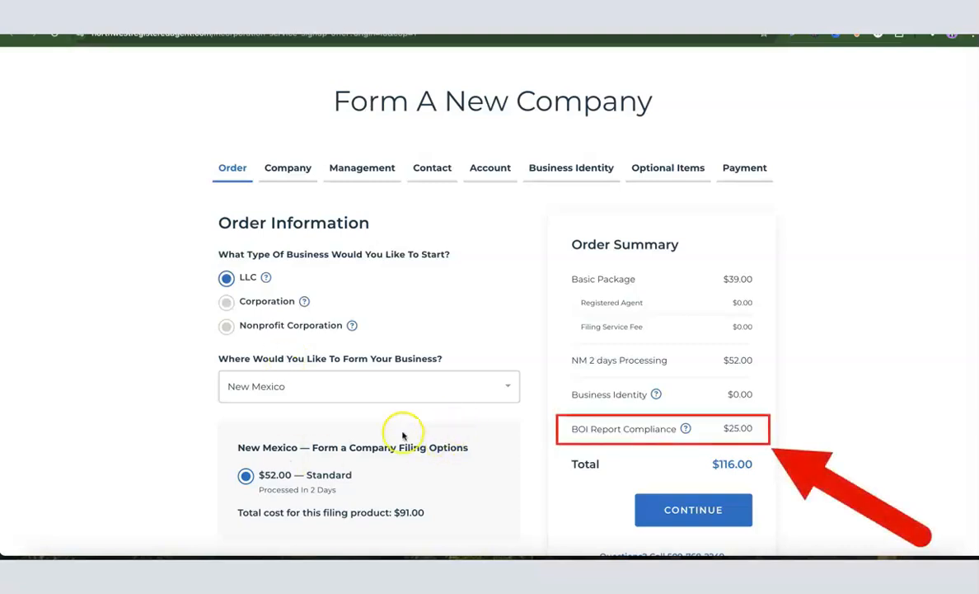
pyautogui.click(200, 418)
pyautogui.scroll(-1, 272, 412)
pyautogui.scroll(-1, 300, 393)
pyautogui.scroll(1, 300, 397)
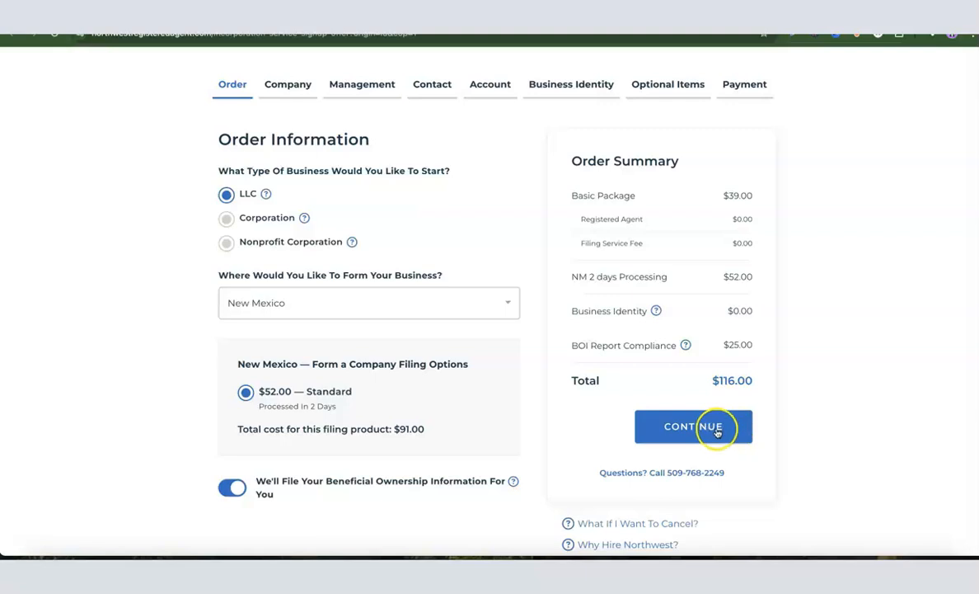
pyautogui.click(730, 435)
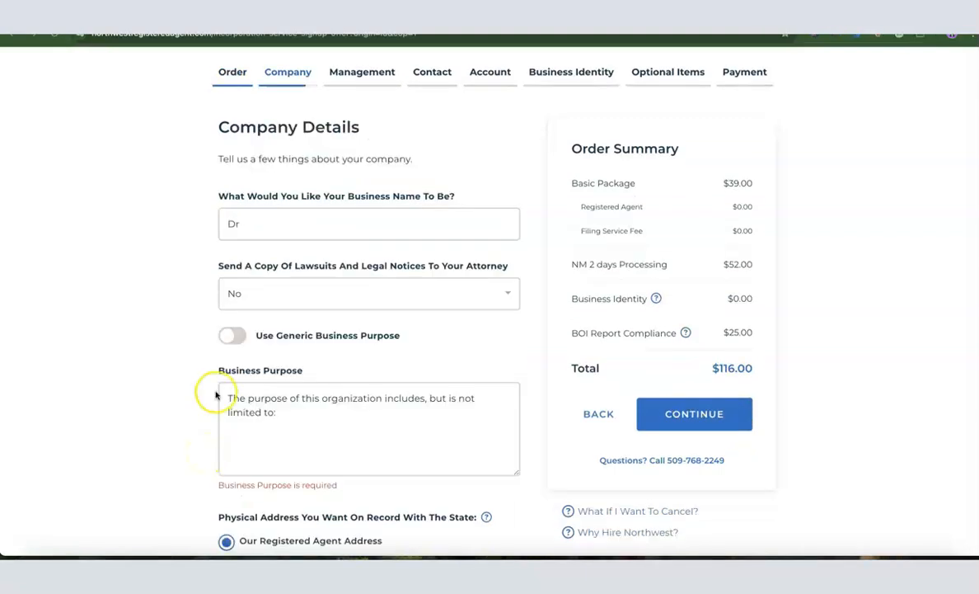
# Enter Dropshipping Hustle as the business name
pyautogui.click(268, 224)
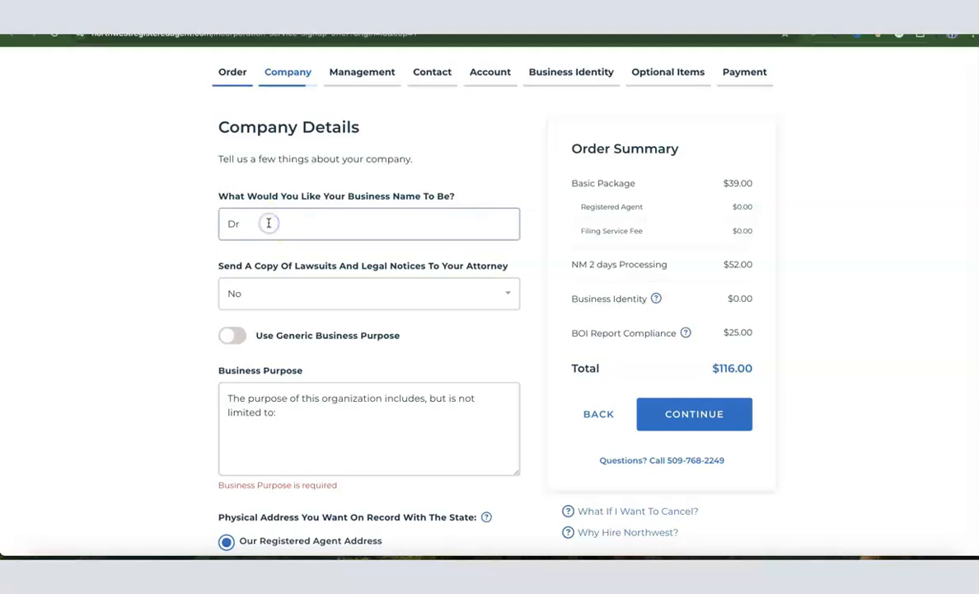
pyautogui.click(269, 225)
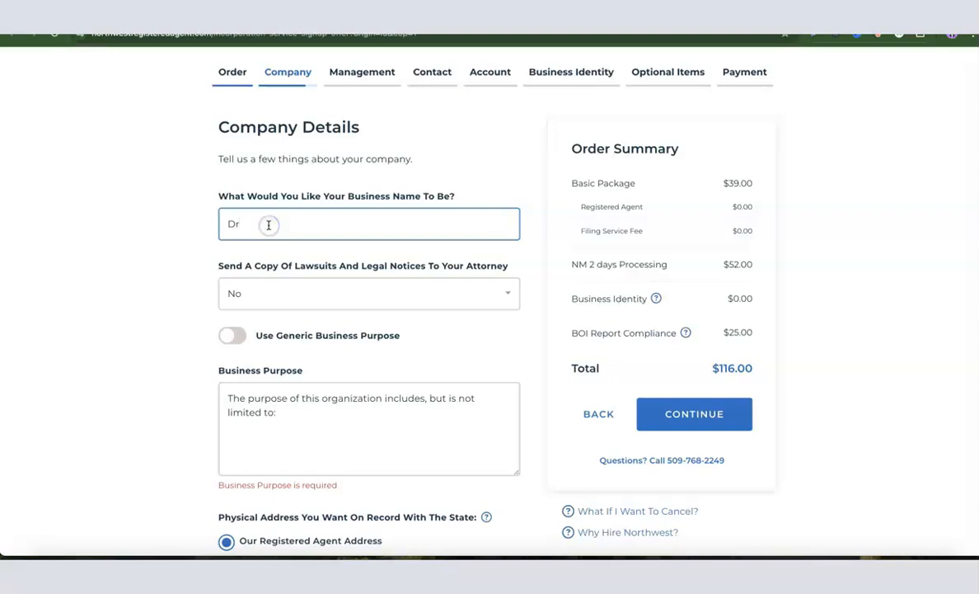
pyautogui.write('opshipping Hustle')
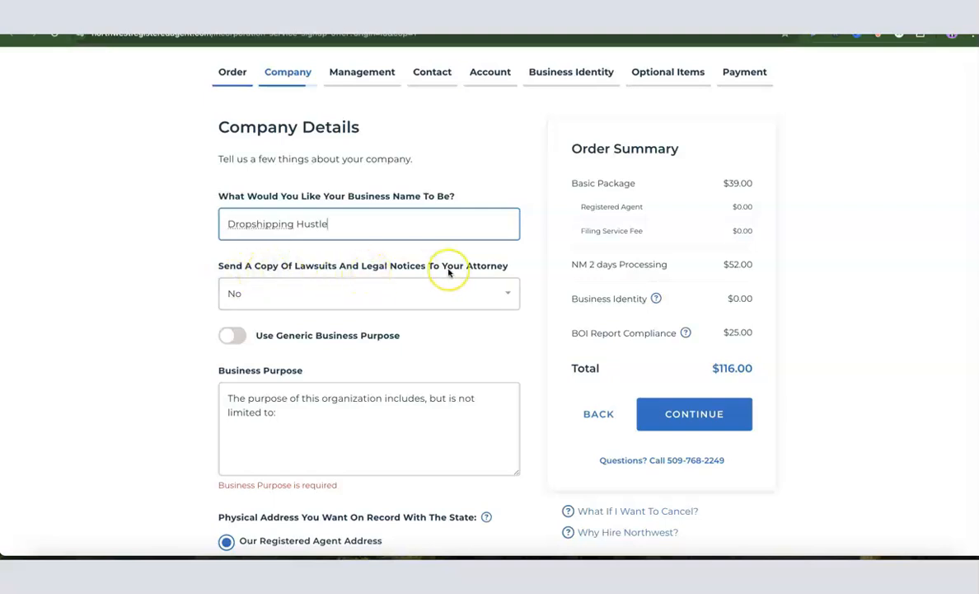
pyautogui.click(420, 294)
pyautogui.click(274, 325)
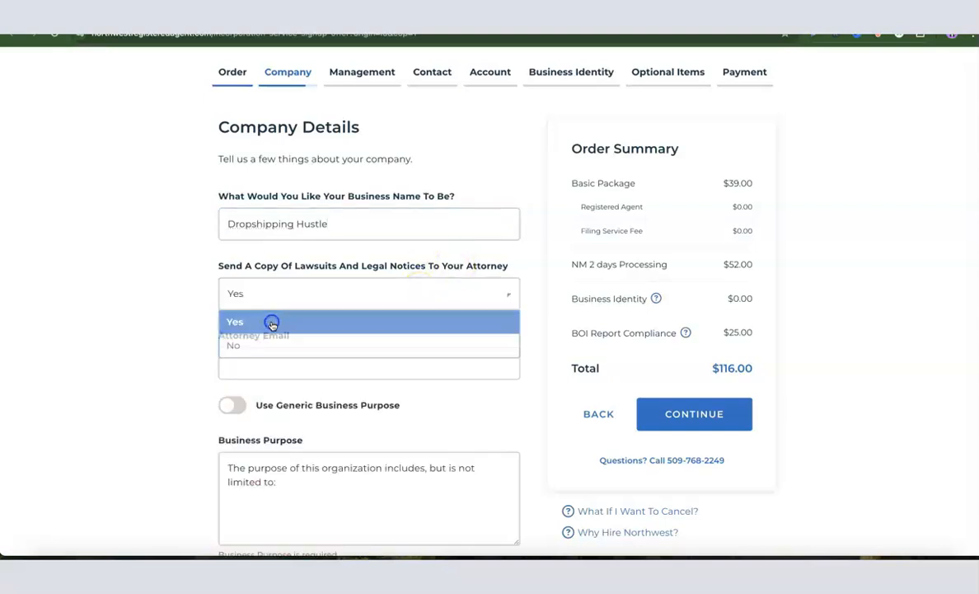
pyautogui.click(276, 367)
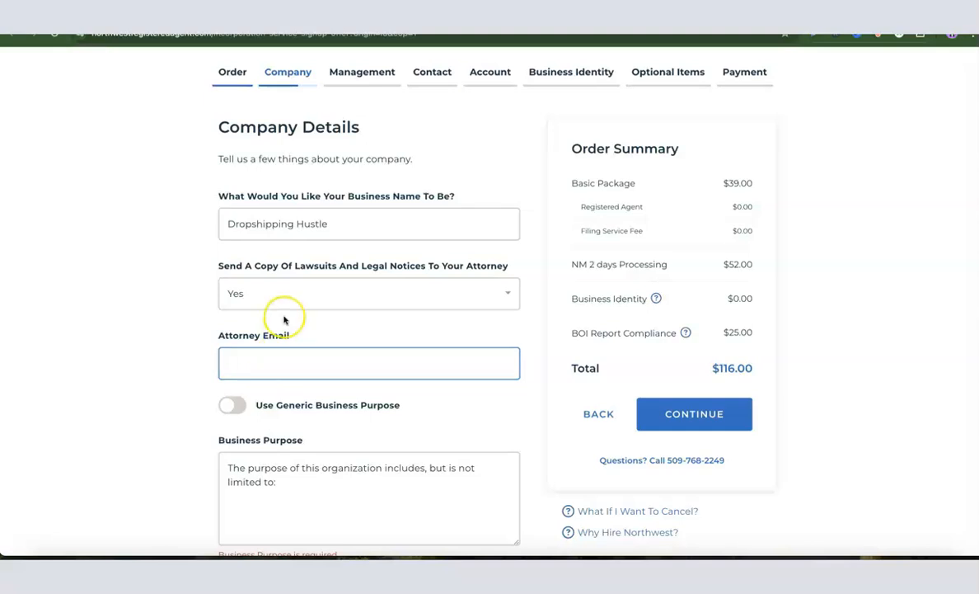
pyautogui.click(300, 288)
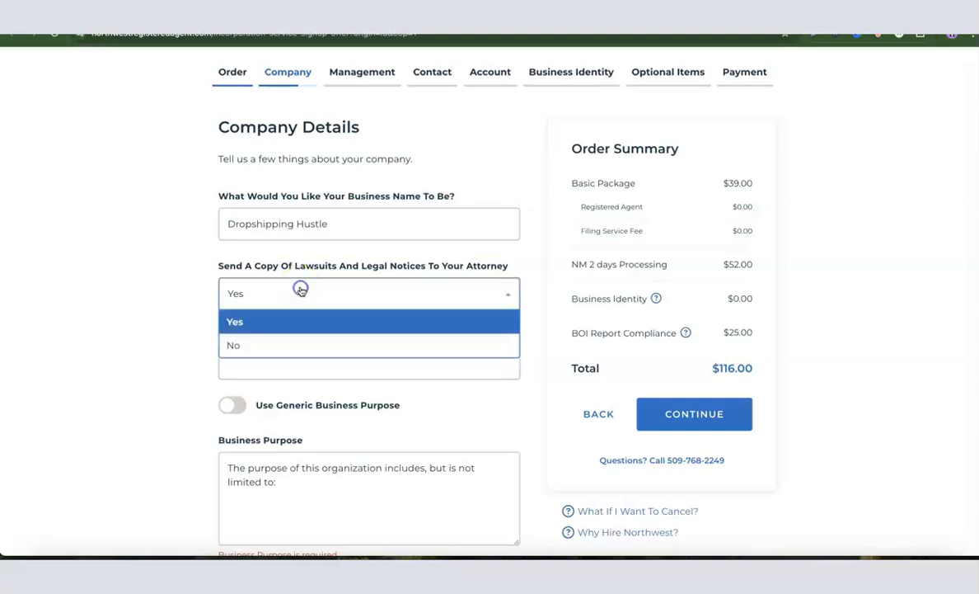
pyautogui.click(239, 346)
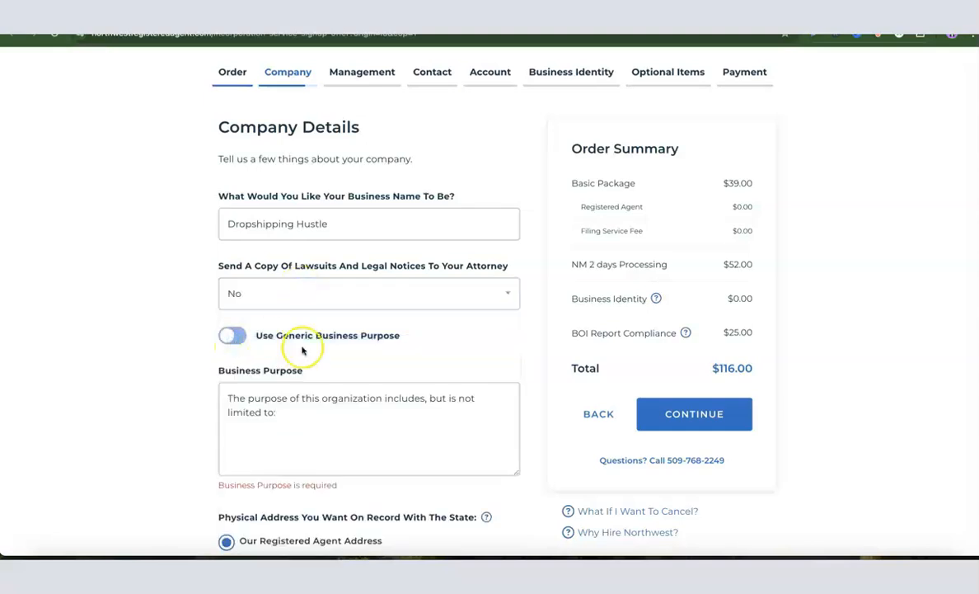
pyautogui.scroll(-1, 279, 328)
pyautogui.click(269, 362)
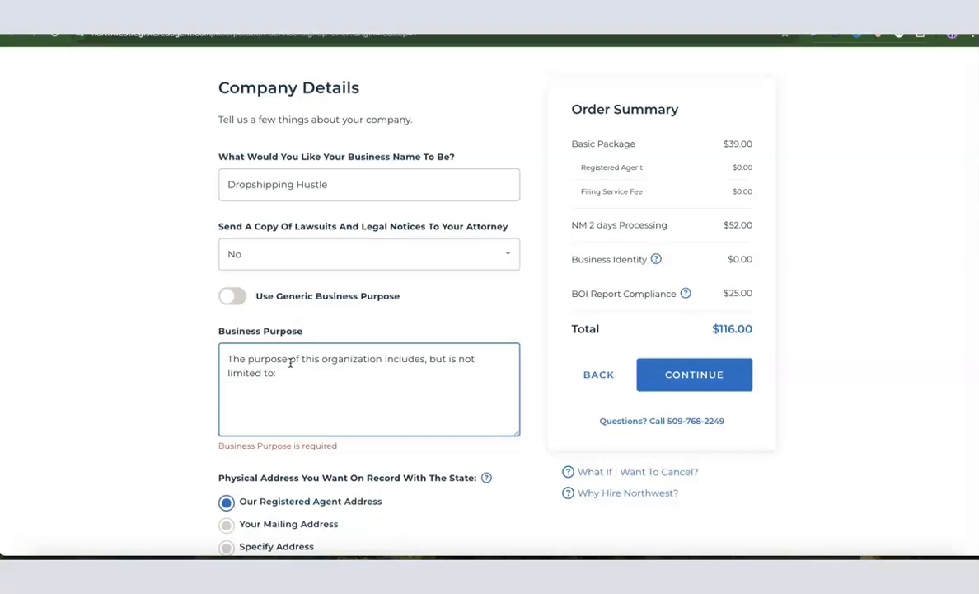
pyautogui.click(166, 362)
pyautogui.click(231, 297)
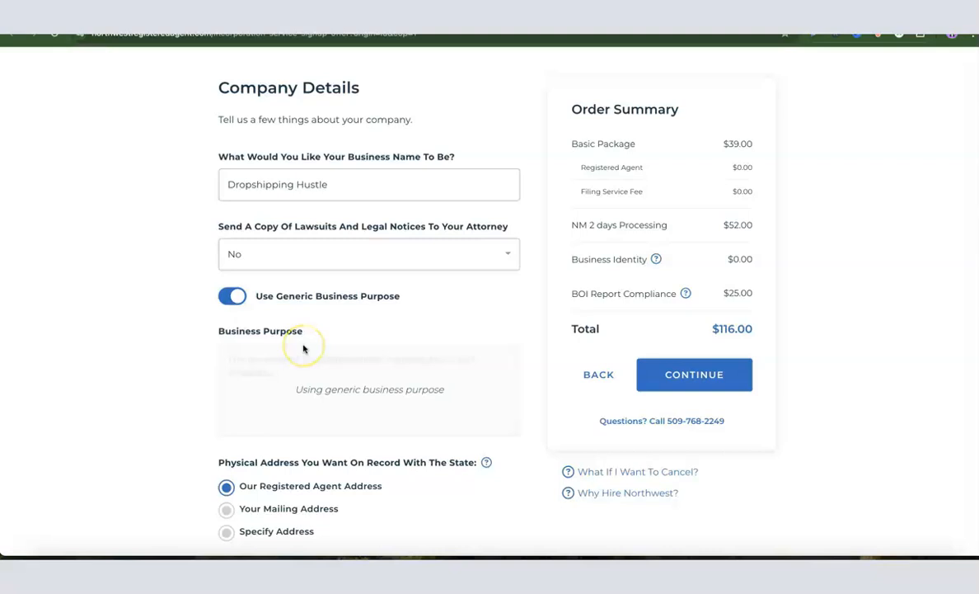
pyautogui.click(233, 296)
# Complete the business purpose with "ecommerce and sales of general product."
pyautogui.click(317, 386)
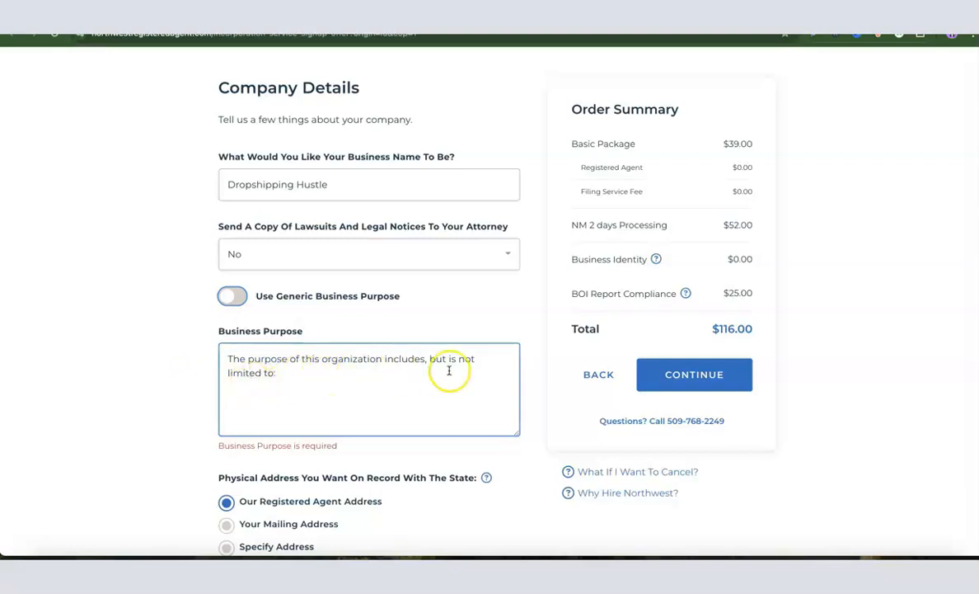
pyautogui.click(307, 375)
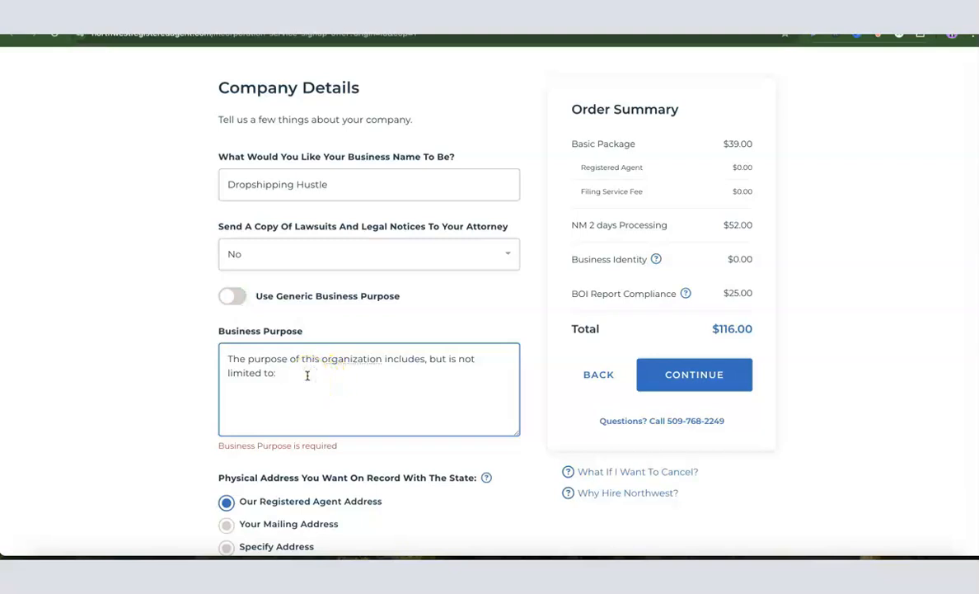
pyautogui.write('ecommerce and sales of general product.')
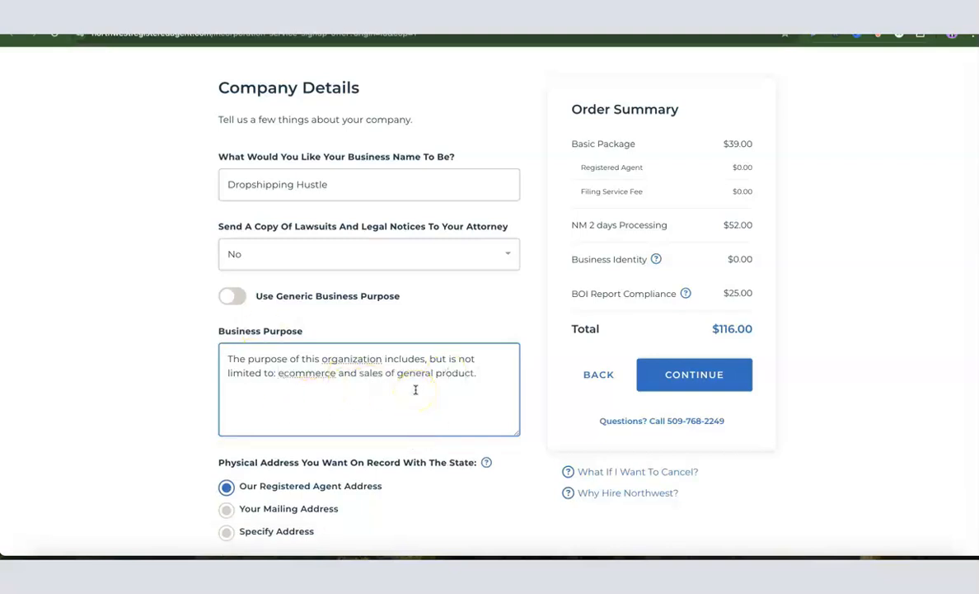
pyautogui.click(203, 349)
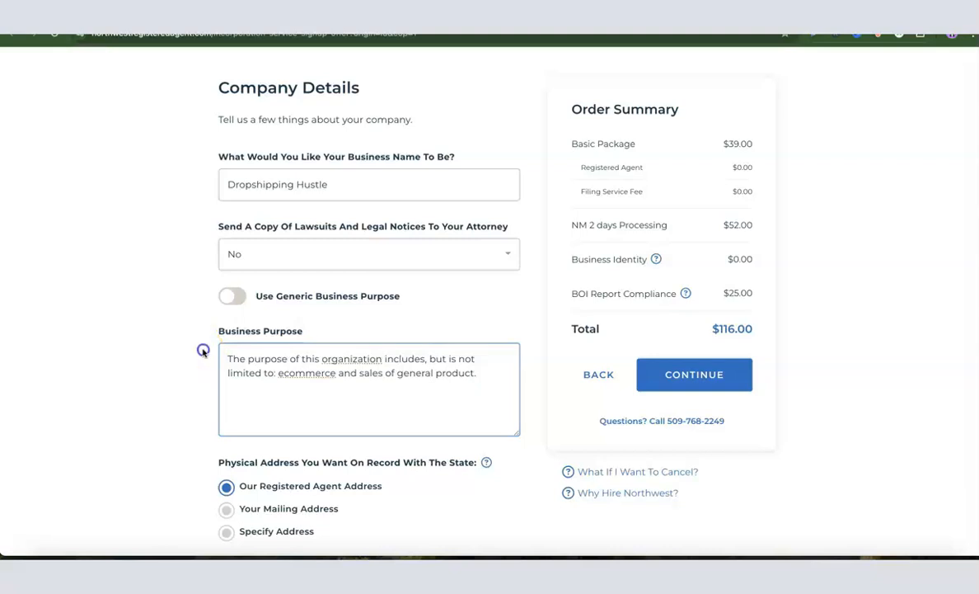
# Keep the registered agent address for the physical and mailing addresses and continue to Management
pyautogui.scroll(-2, 293, 331)
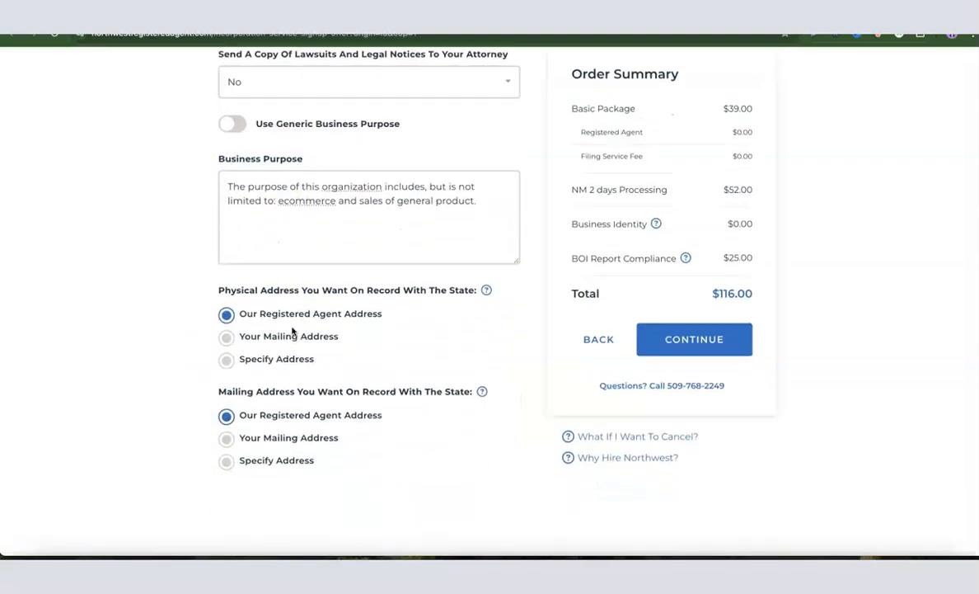
pyautogui.click(295, 329)
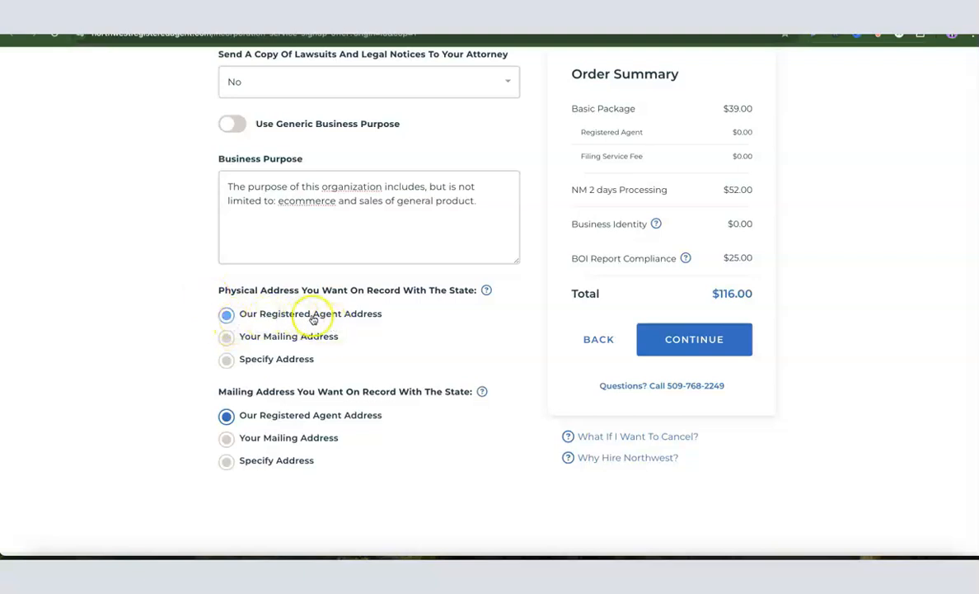
pyautogui.scroll(-1, 371, 323)
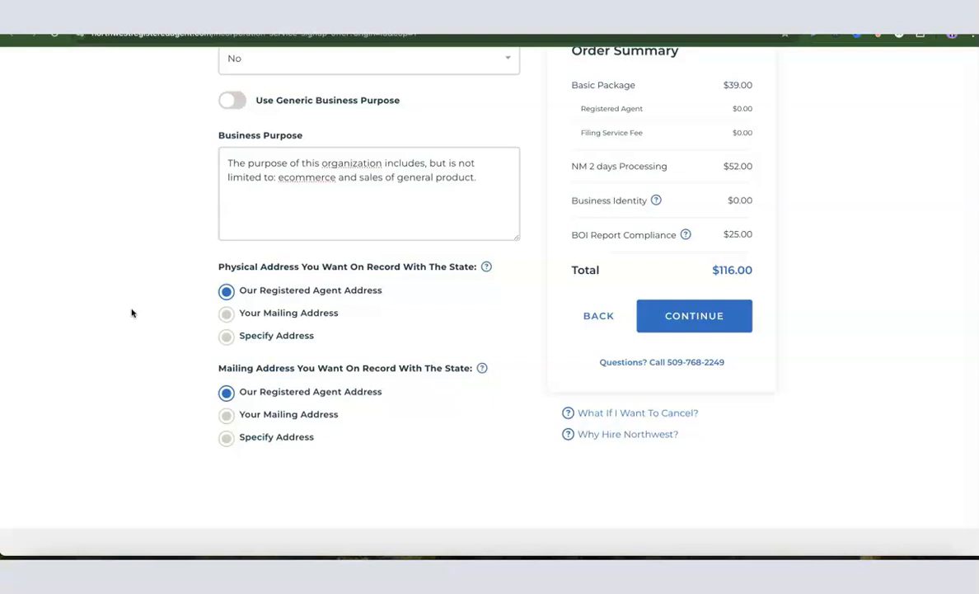
pyautogui.scroll(3, 157, 330)
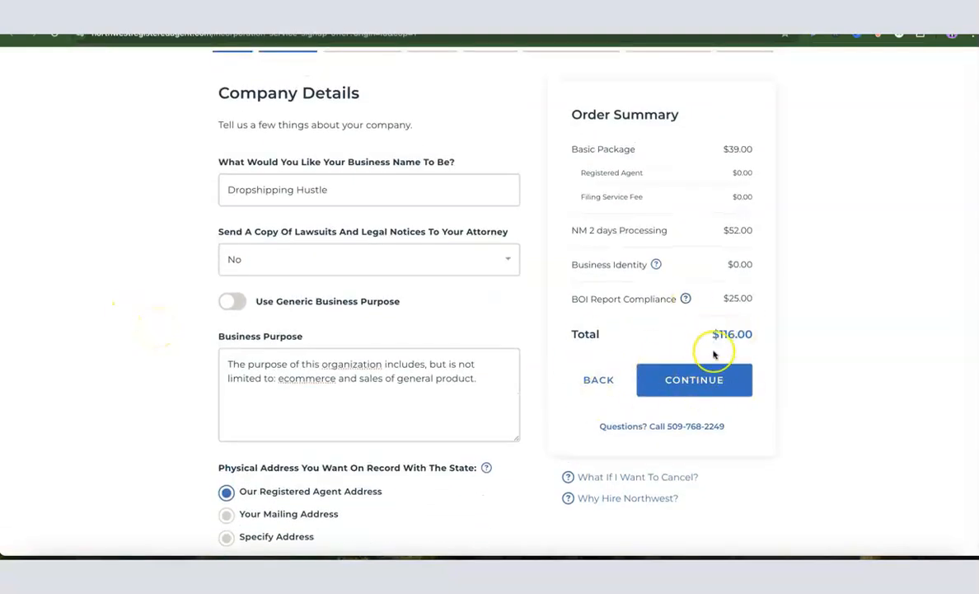
pyautogui.scroll(-1, 693, 370)
pyautogui.click(691, 372)
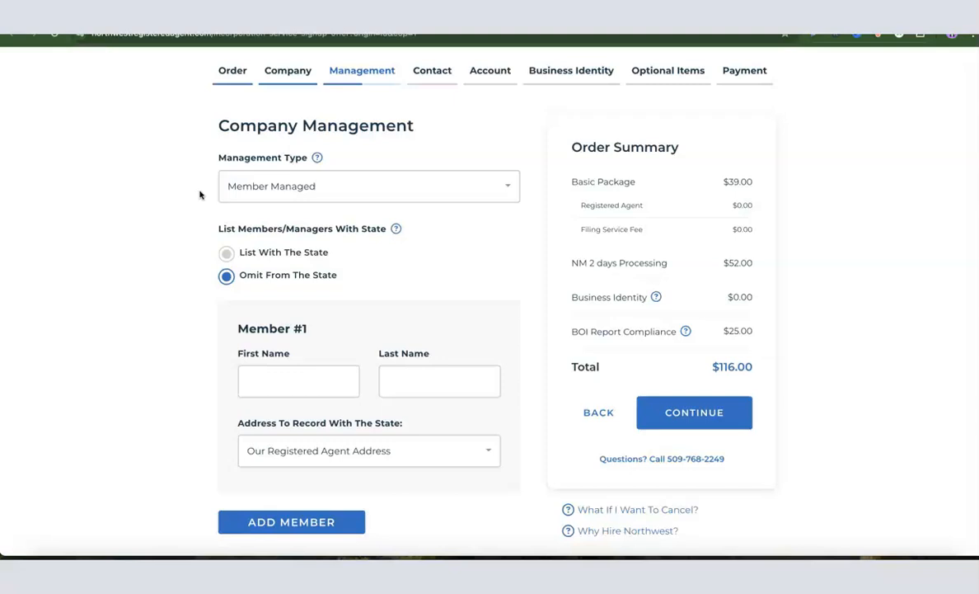
# Set the management type to Member Managed and keep members omitted from the state record
pyautogui.click(270, 189)
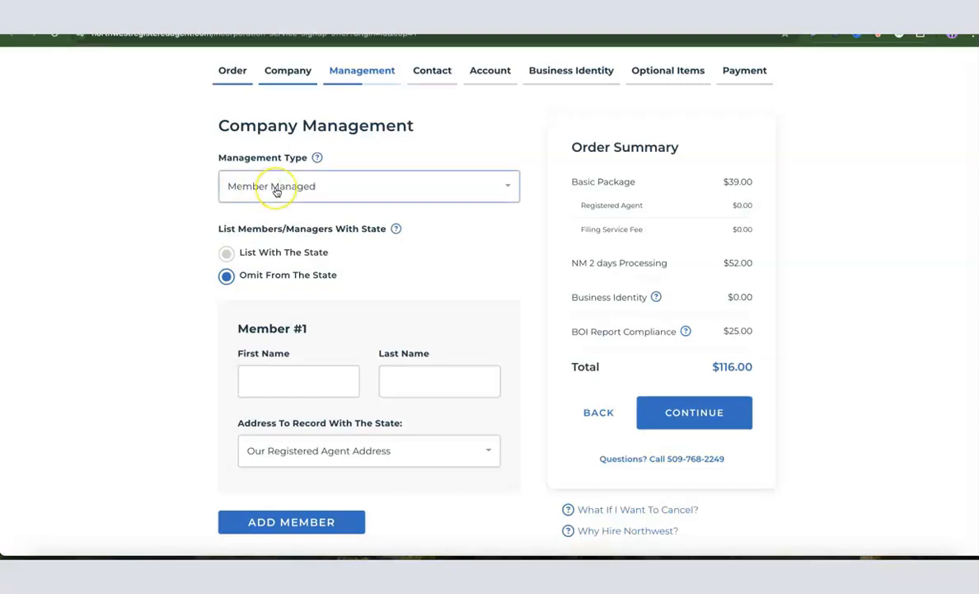
pyautogui.click(277, 190)
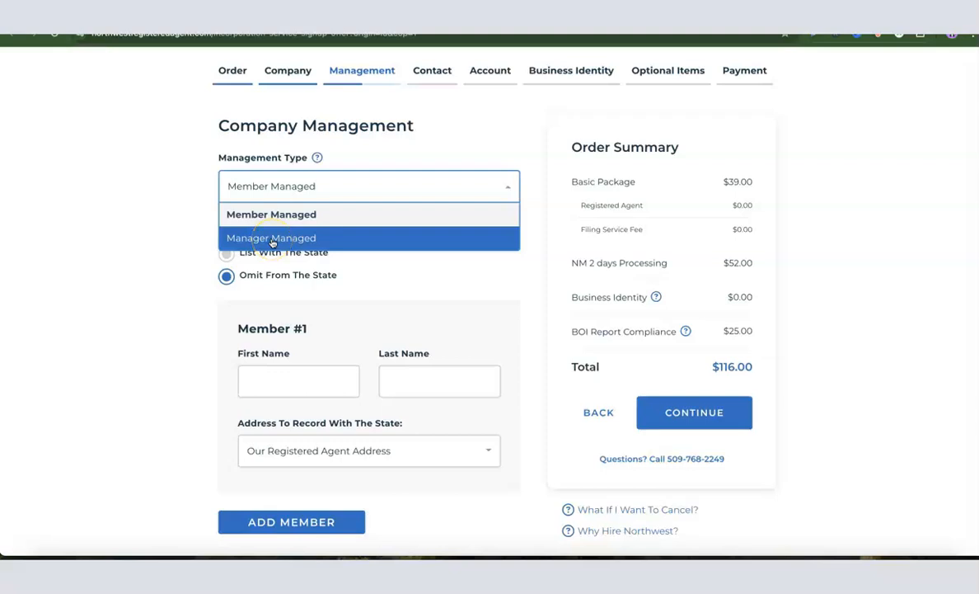
pyautogui.click(257, 215)
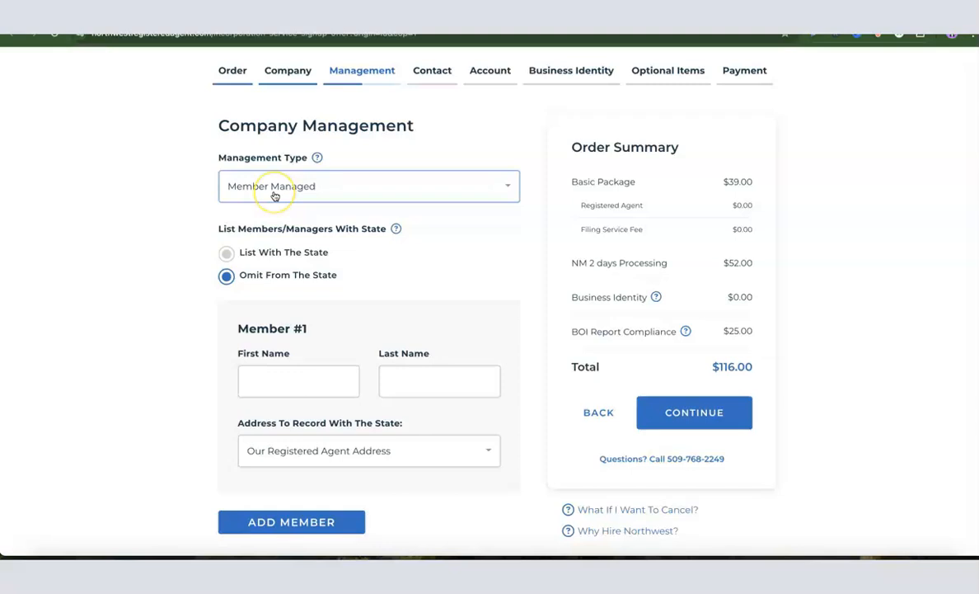
pyautogui.click(226, 276)
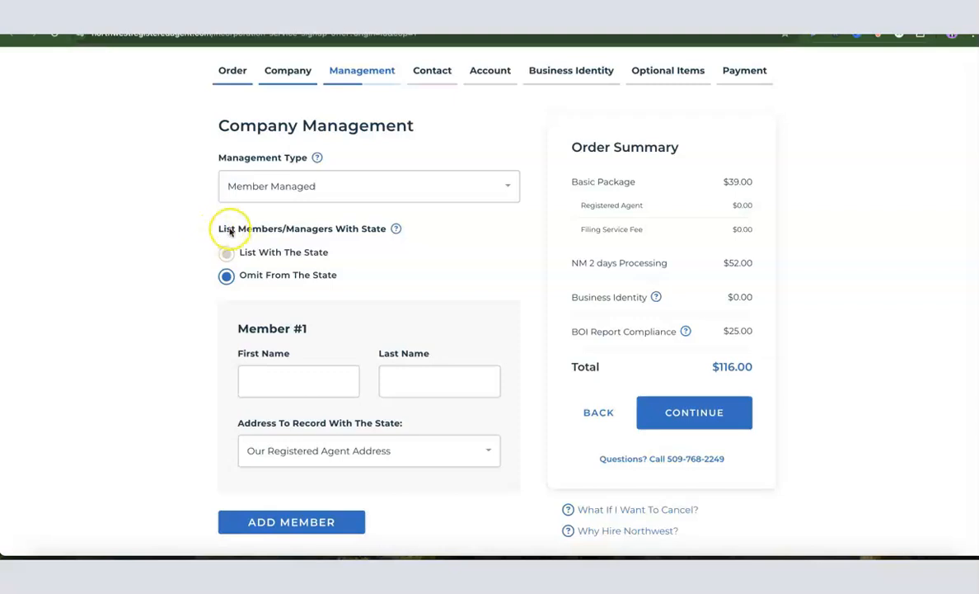
pyautogui.click(228, 275)
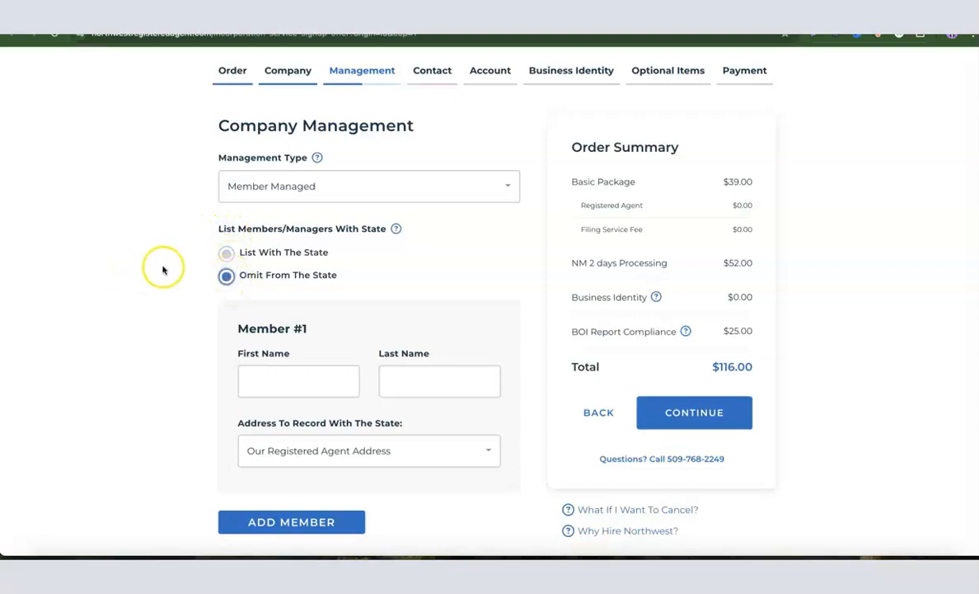
# Enter the first member's first and last name, keeping the registered agent address for the state record
pyautogui.scroll(-1, 247, 293)
pyautogui.click(278, 372)
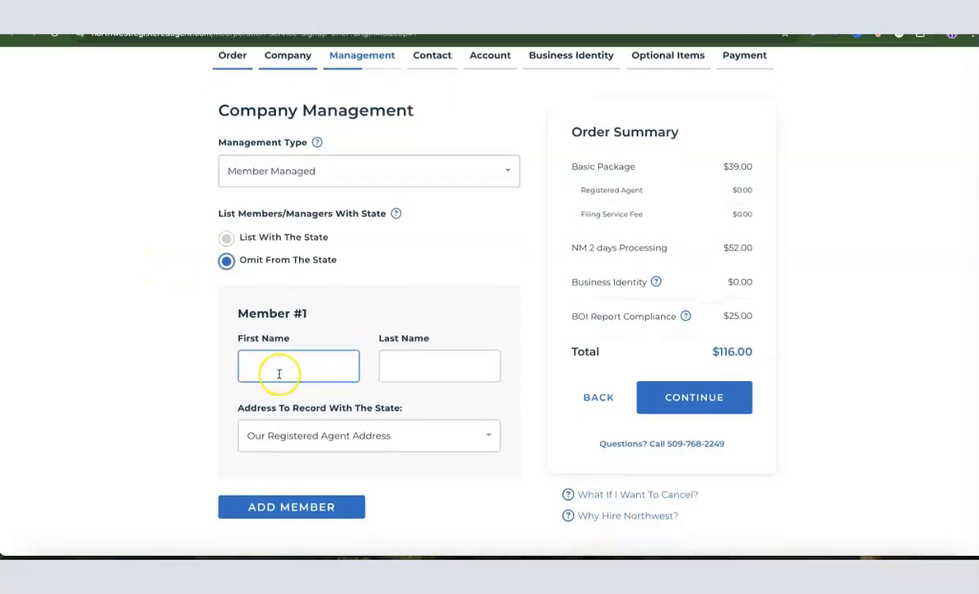
pyautogui.click(453, 366)
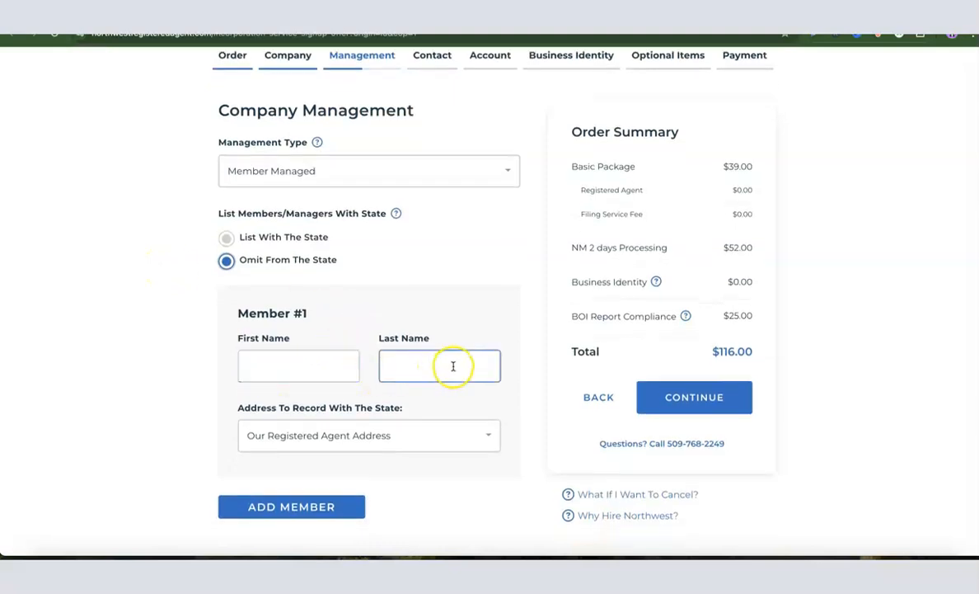
pyautogui.click(284, 376)
pyautogui.click(437, 373)
pyautogui.scroll(-1, 426, 372)
pyautogui.click(421, 375)
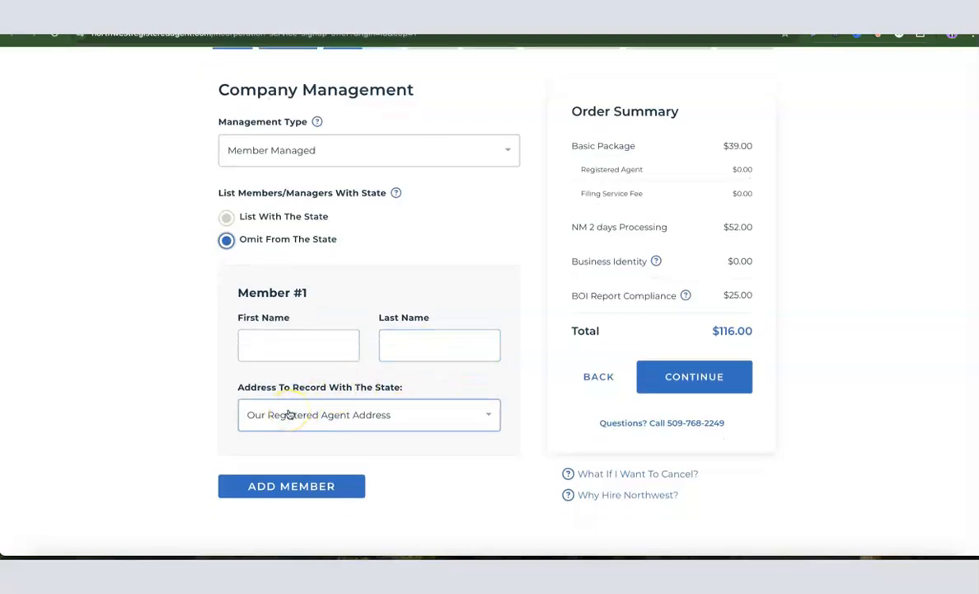
pyautogui.click(311, 419)
pyautogui.click(317, 354)
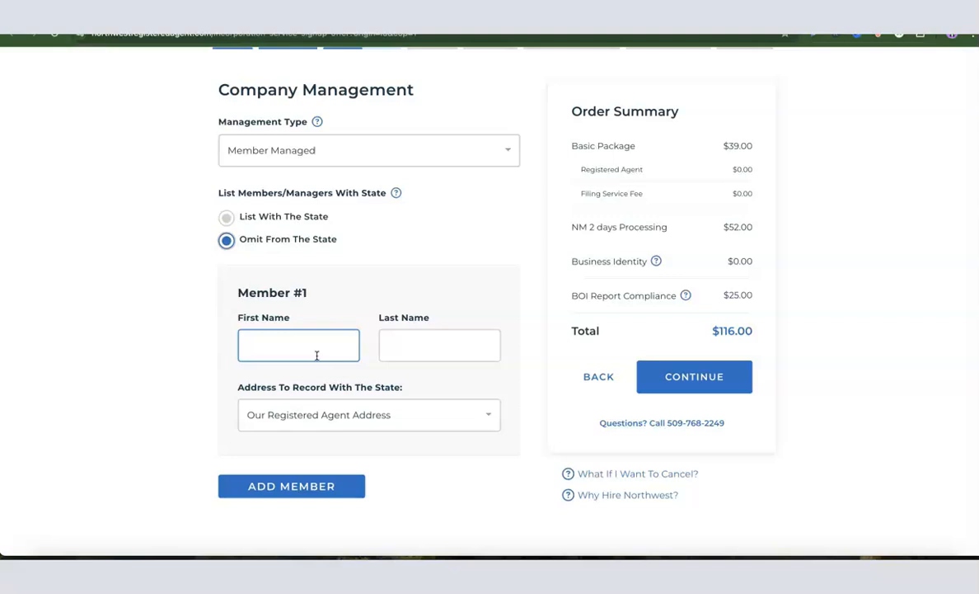
pyautogui.click(320, 426)
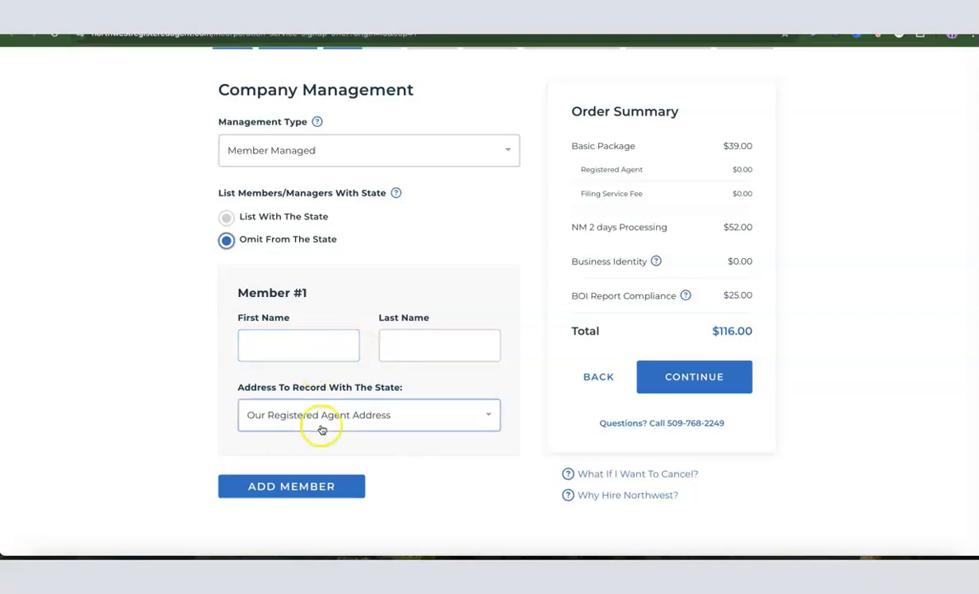
pyautogui.scroll(-1, 354, 417)
pyautogui.scroll(-1, 354, 417)
pyautogui.scroll(4, 354, 416)
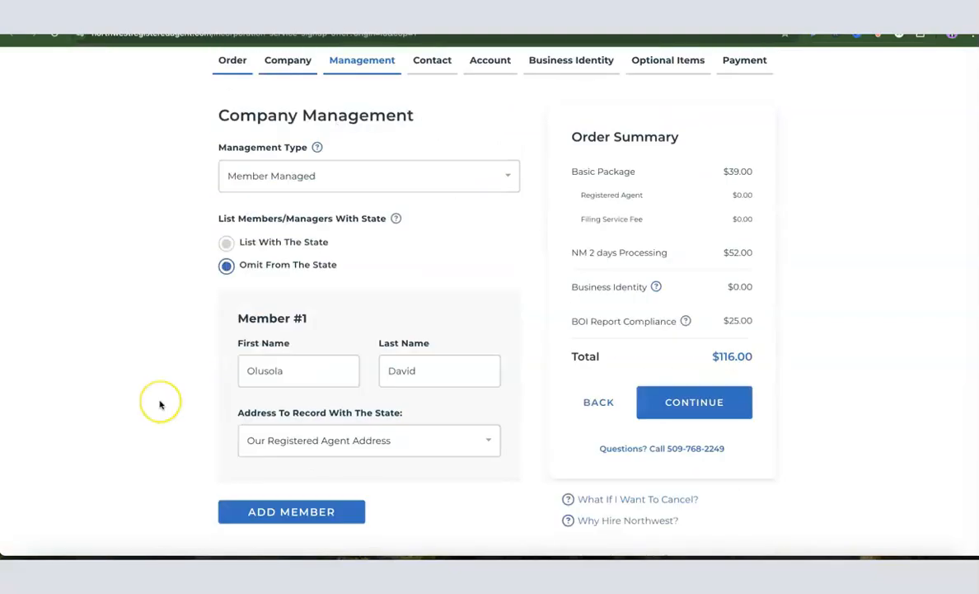
pyautogui.scroll(-1, 162, 398)
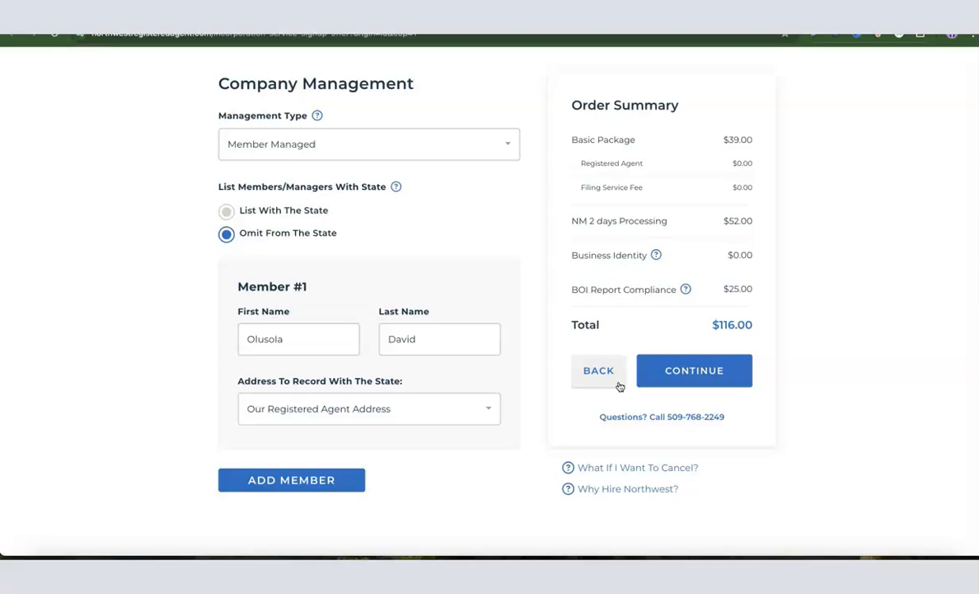
pyautogui.click(483, 406)
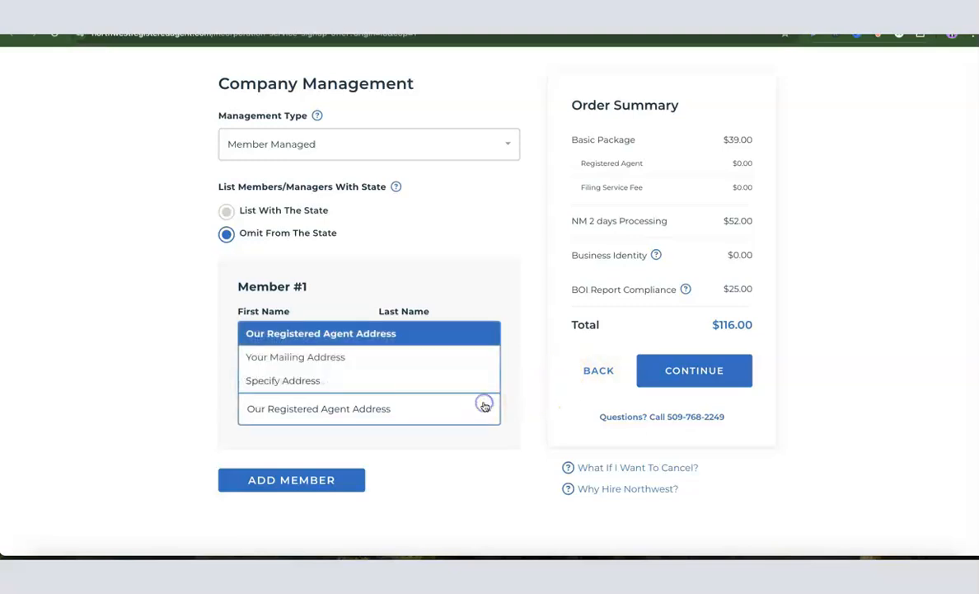
pyautogui.click(319, 382)
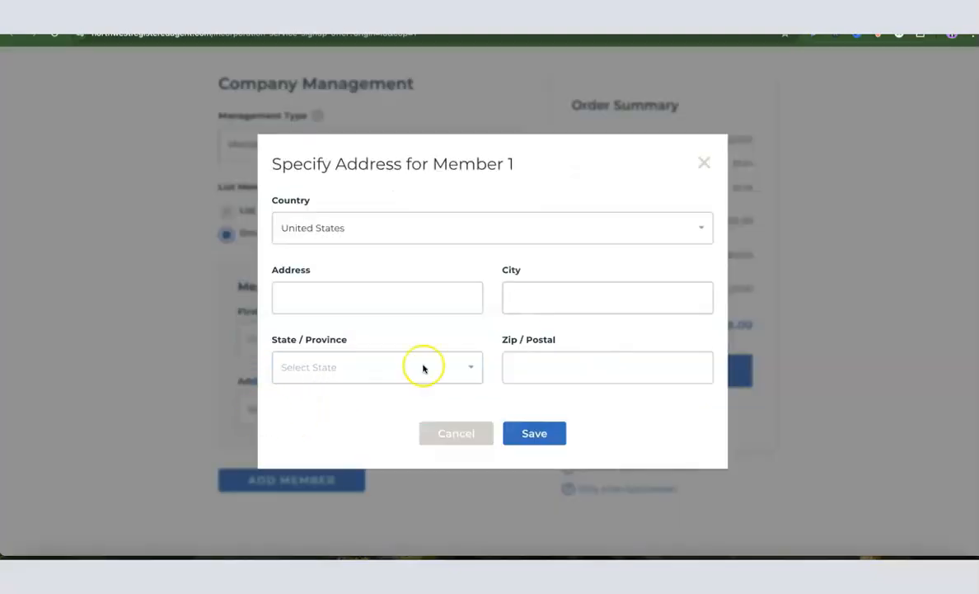
pyautogui.click(462, 295)
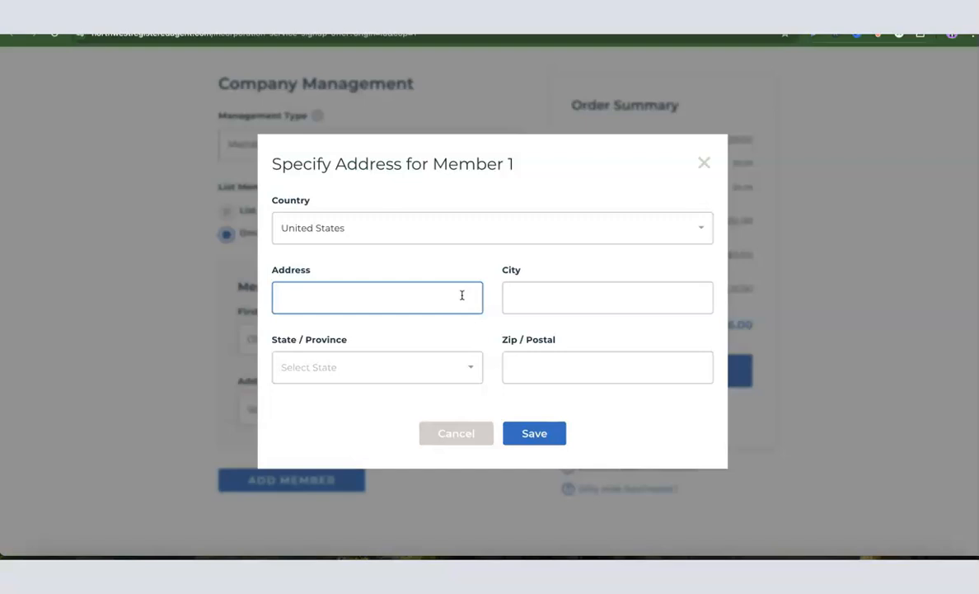
pyautogui.click(703, 163)
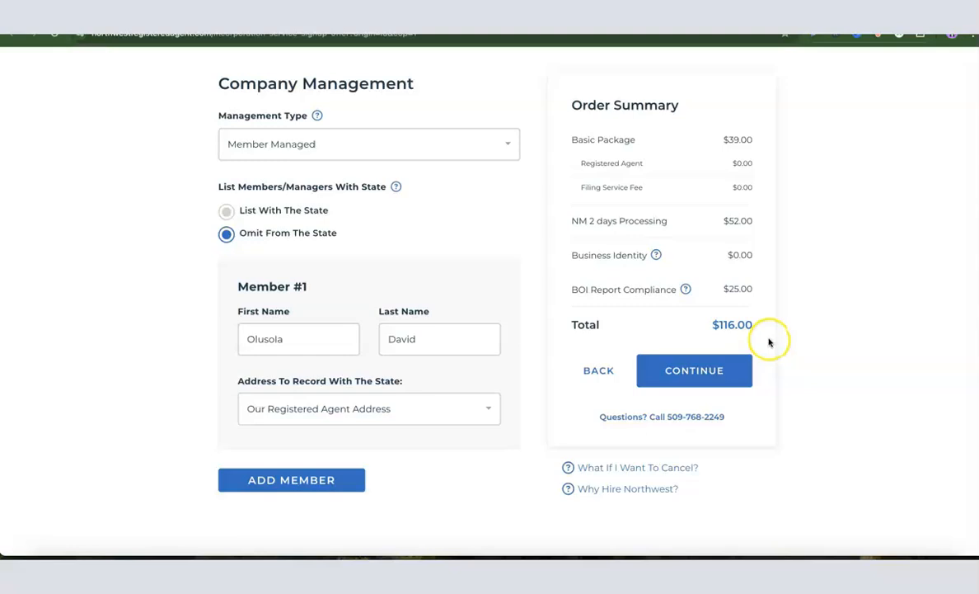
# Continue to Contact Details and fill in the contact's phone number, mailing address, city, state and zip, then continue
pyautogui.click(695, 372)
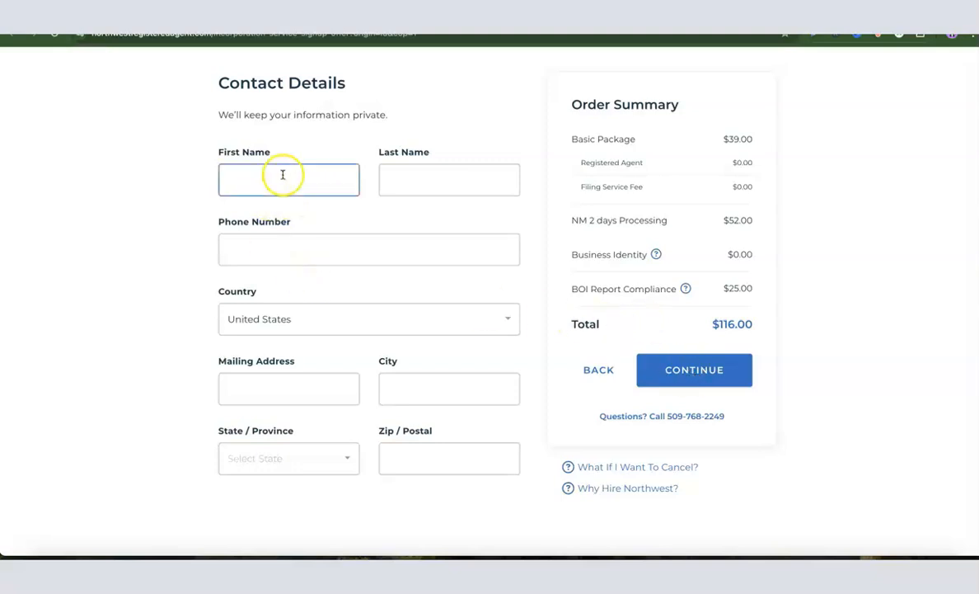
pyautogui.click(313, 246)
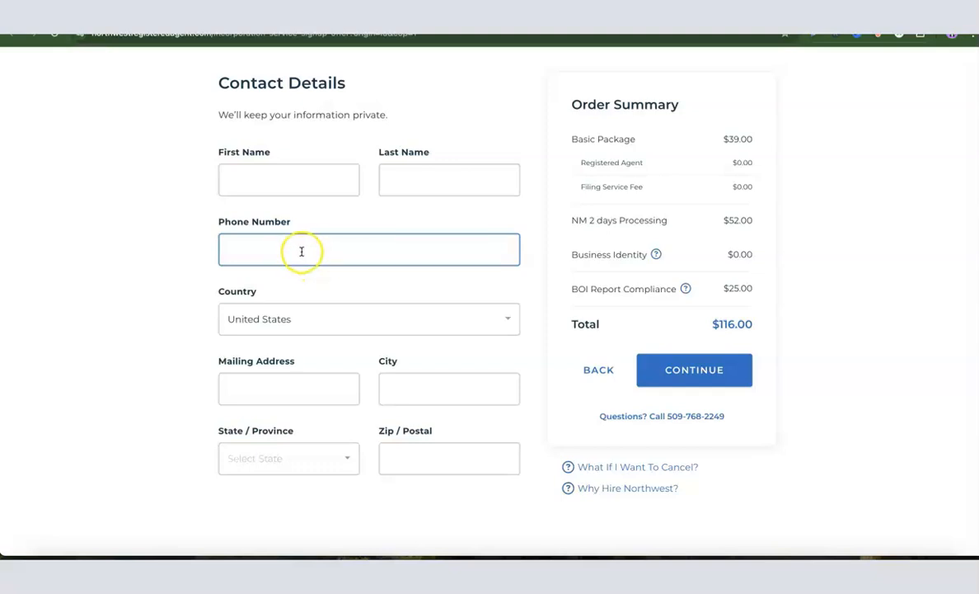
pyautogui.click(266, 325)
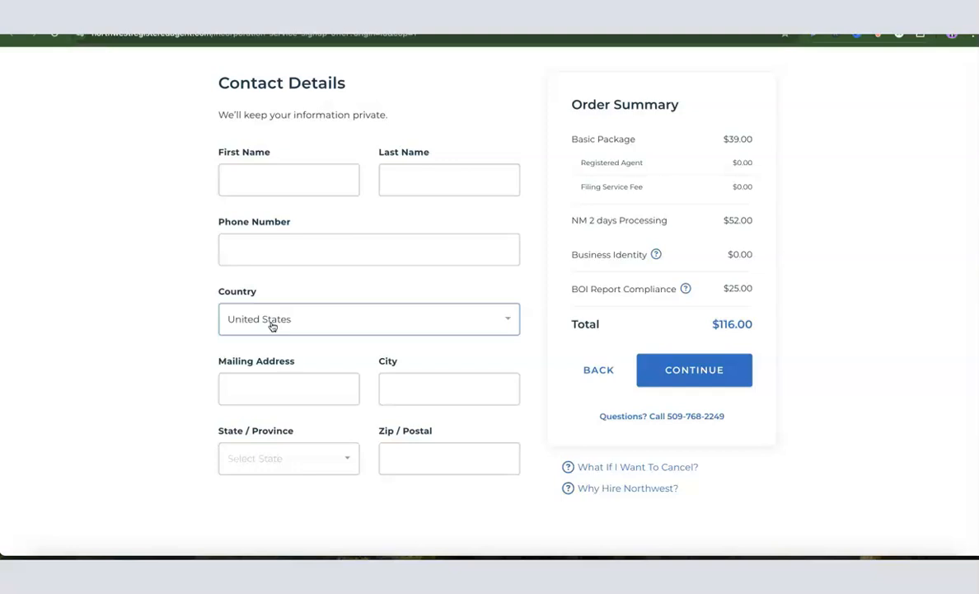
pyautogui.click(257, 394)
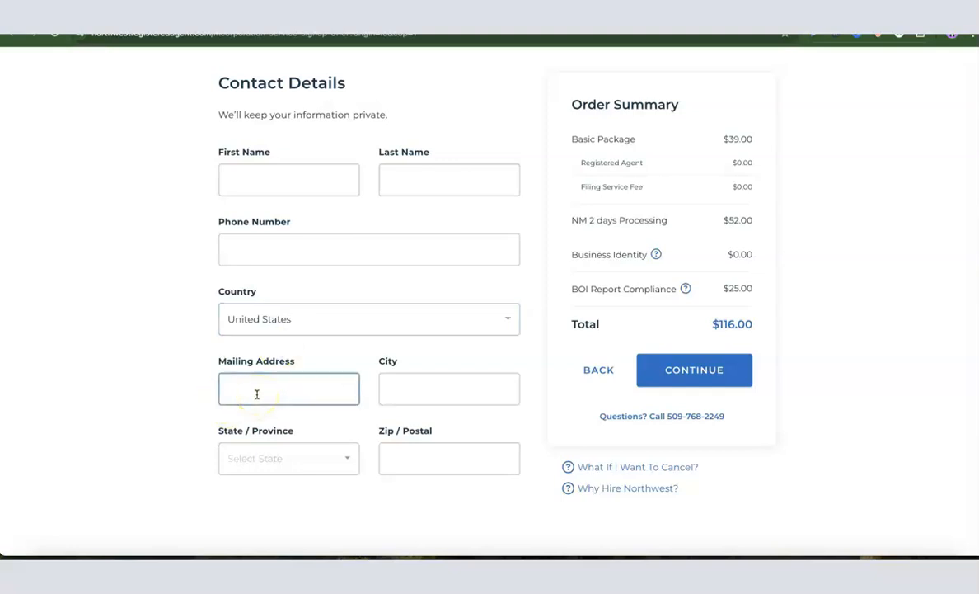
pyautogui.click(420, 399)
pyautogui.click(291, 463)
pyautogui.click(423, 465)
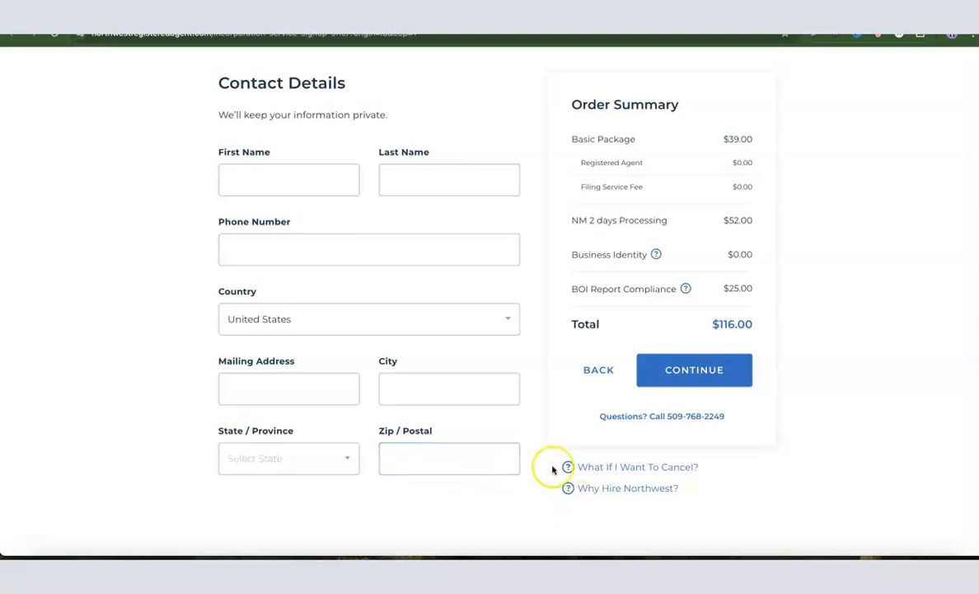
pyautogui.click(700, 380)
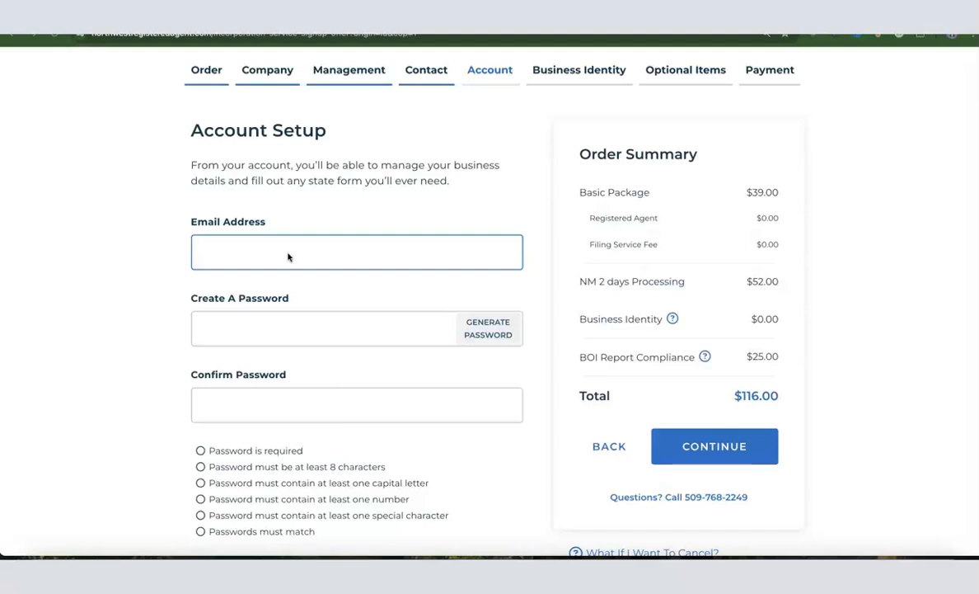
# Set up the account with the business e-mail address and a generated account password, then continue
pyautogui.click(231, 252)
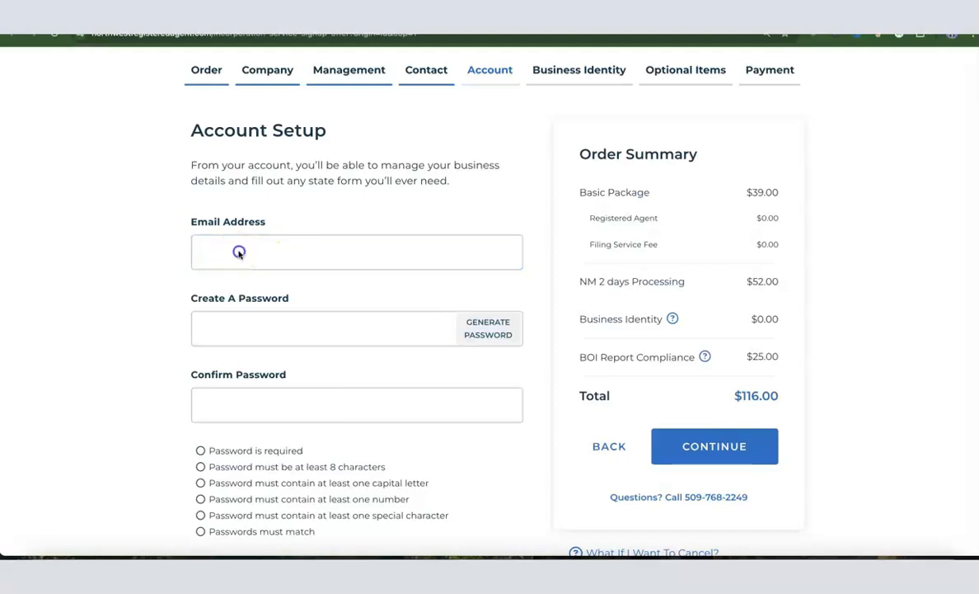
pyautogui.hotkey('ctrl', 'v')
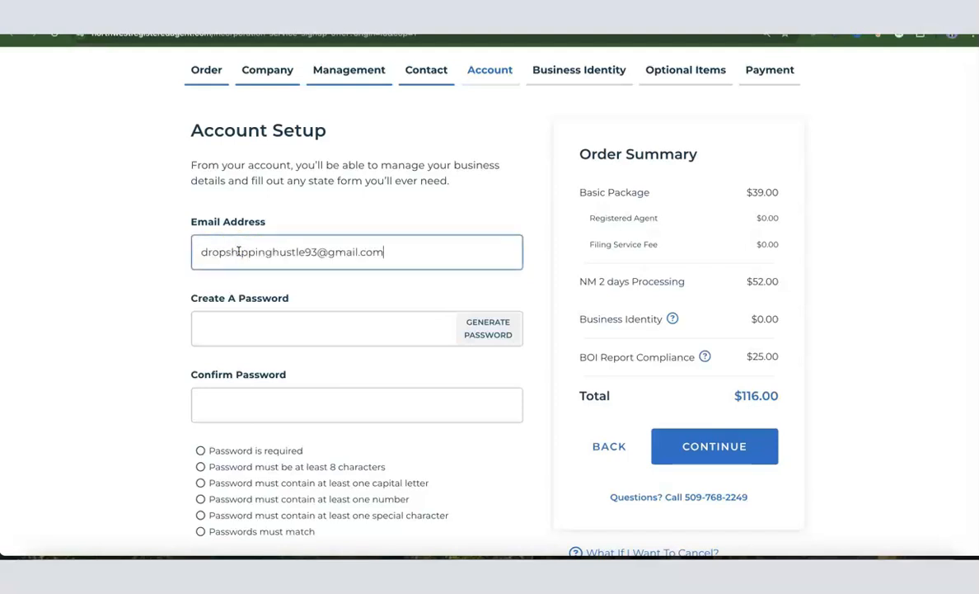
pyautogui.click(246, 338)
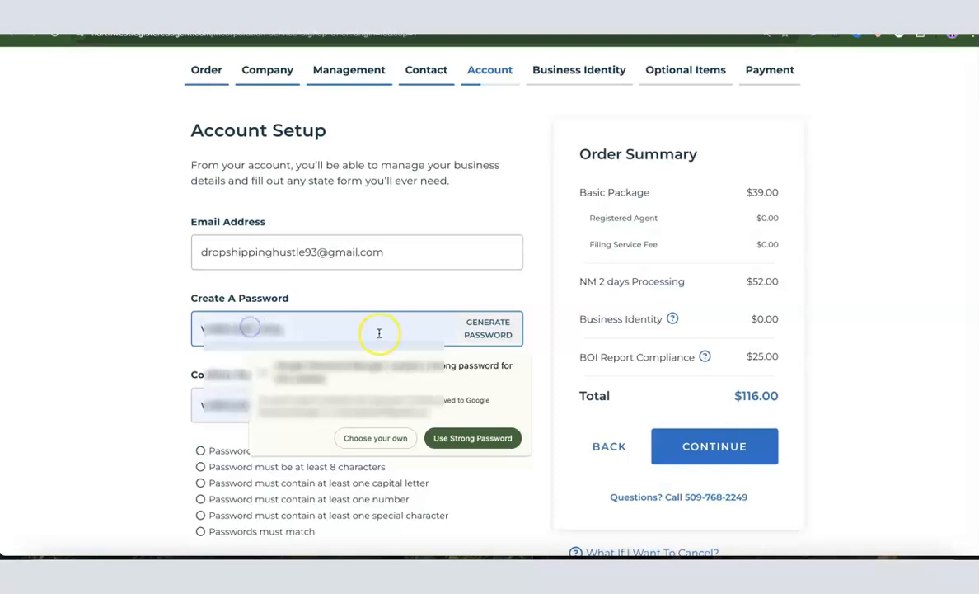
pyautogui.click(480, 338)
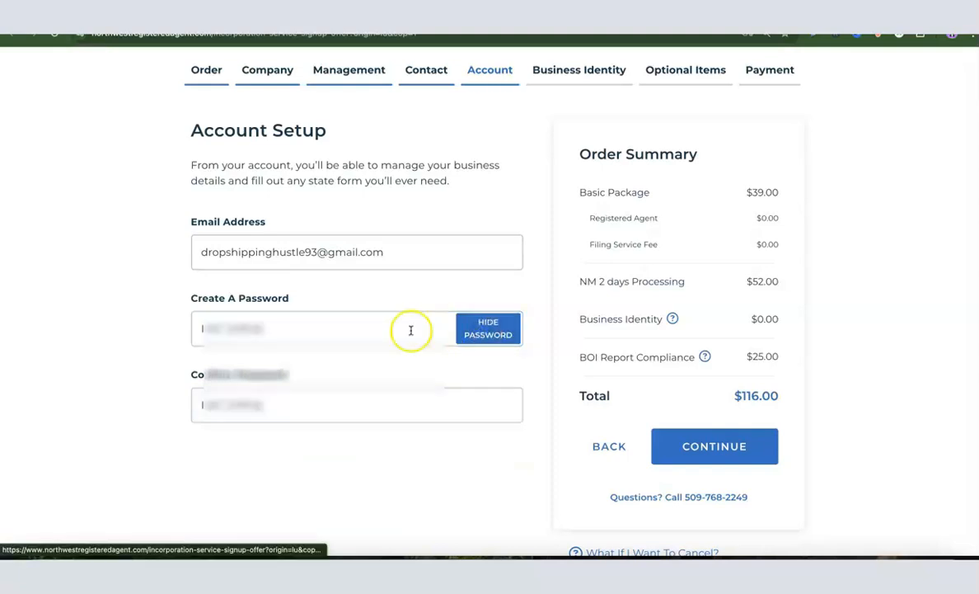
pyautogui.scroll(-1, 175, 300)
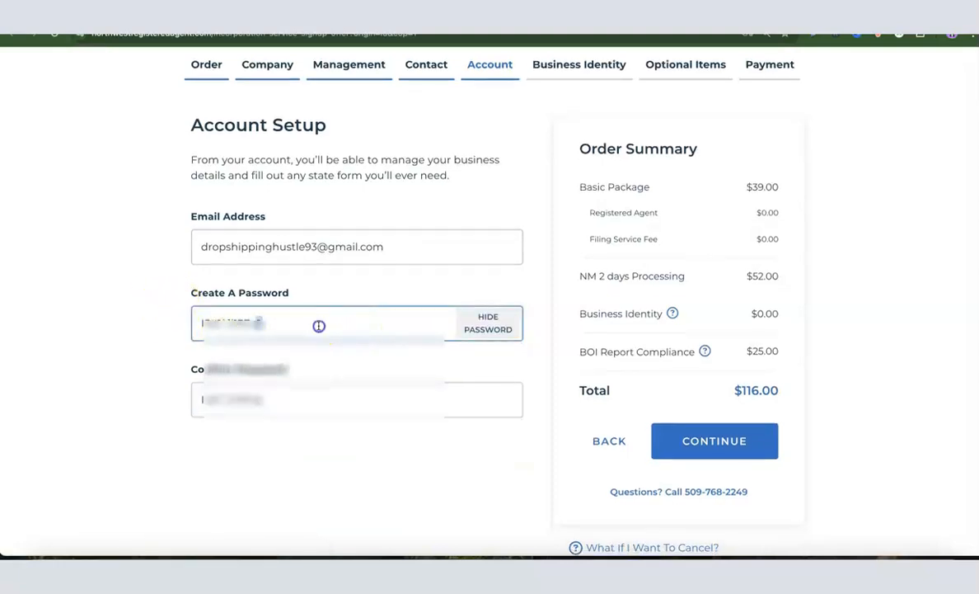
pyautogui.rightClick(318, 325)
pyautogui.click(334, 279)
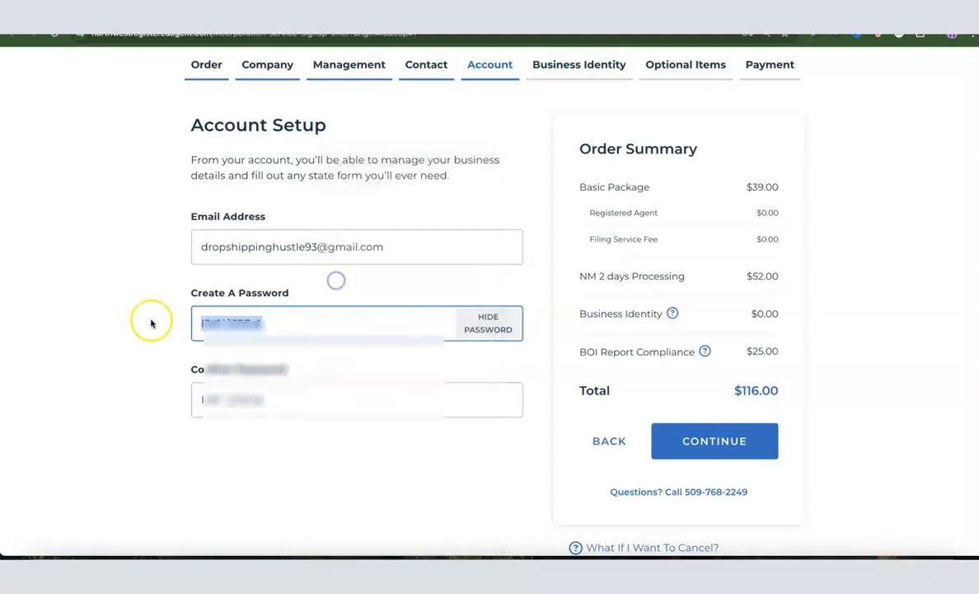
pyautogui.click(148, 322)
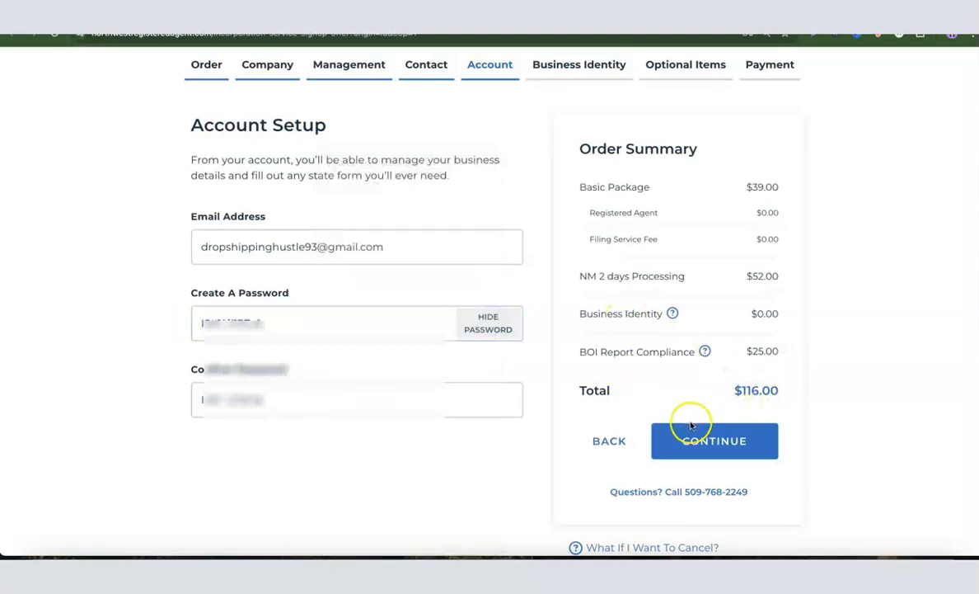
pyautogui.click(714, 440)
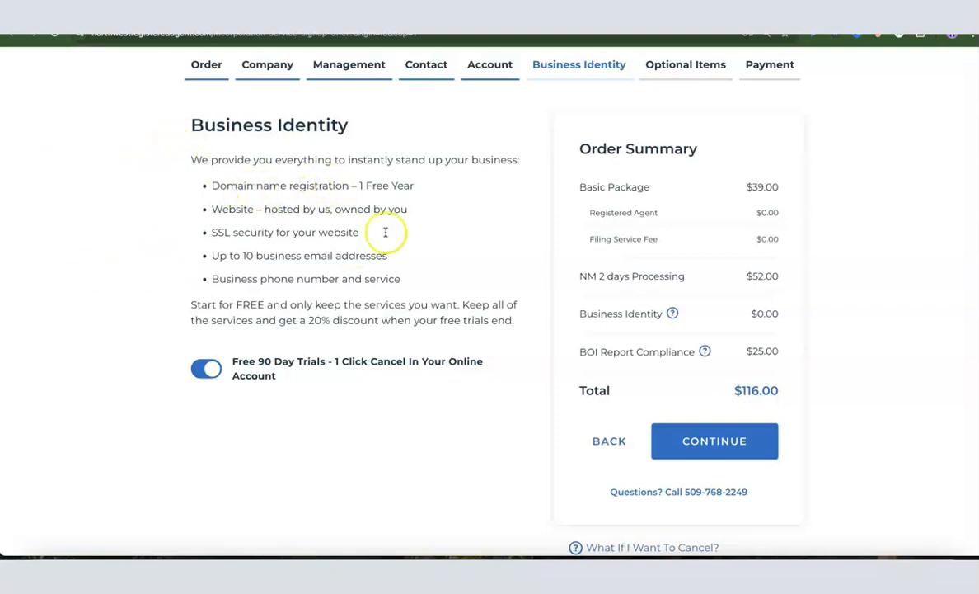
# Turn off the Free 90 Day Trials for business identity services and continue to Optional Items
pyautogui.click(208, 368)
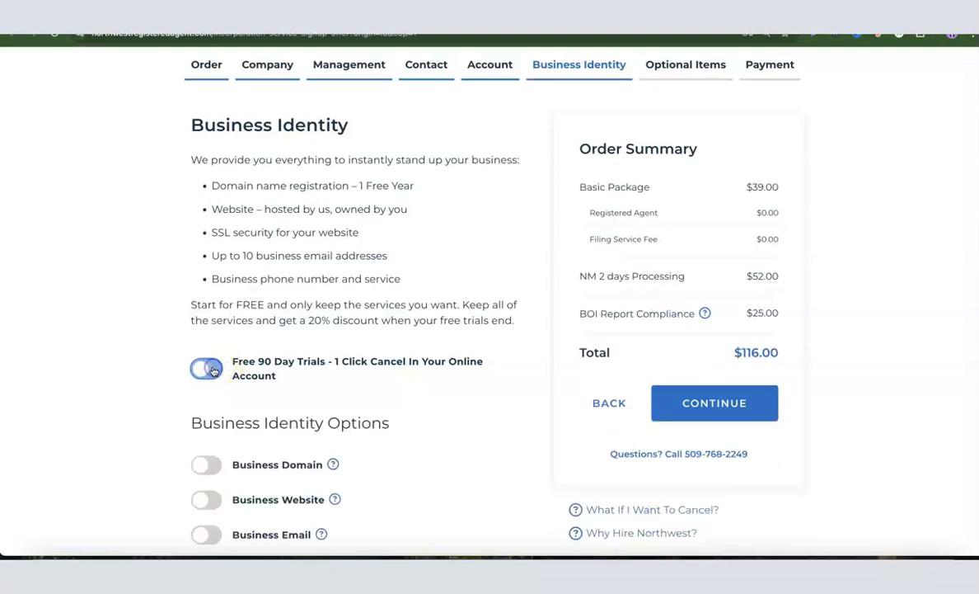
pyautogui.scroll(-1, 396, 280)
pyautogui.scroll(-2, 356, 269)
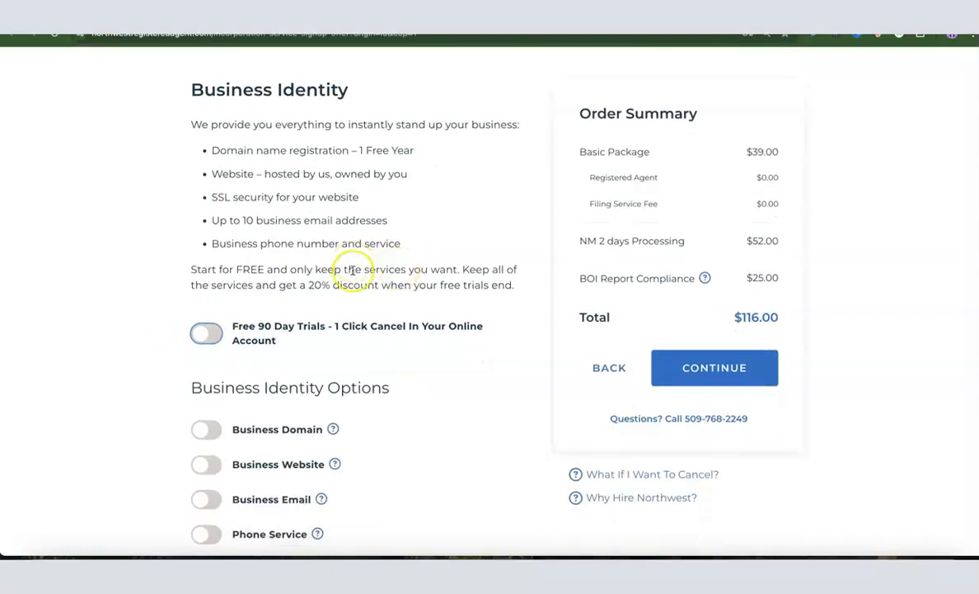
pyautogui.click(277, 214)
pyautogui.scroll(2, 317, 198)
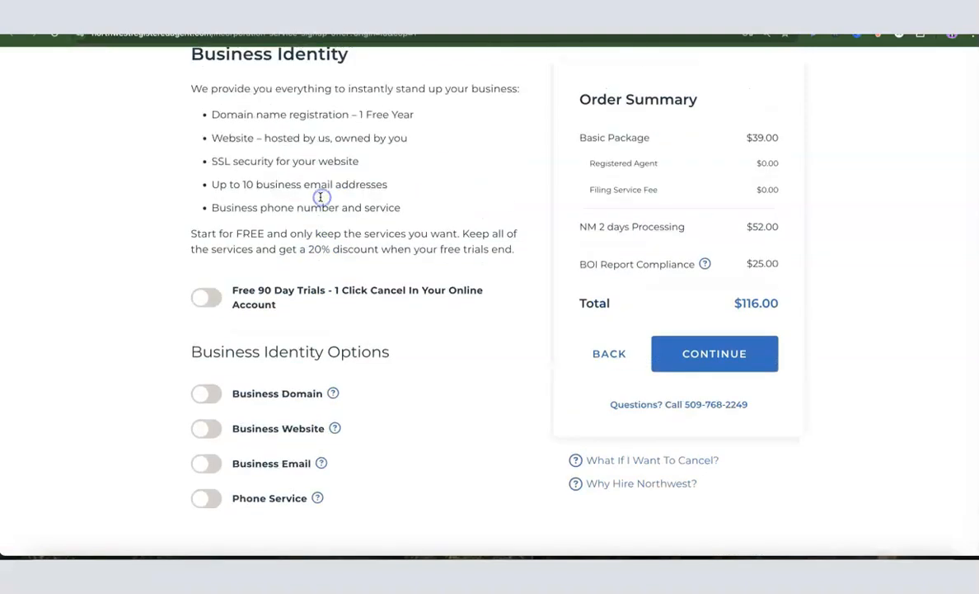
pyautogui.scroll(-2, 297, 184)
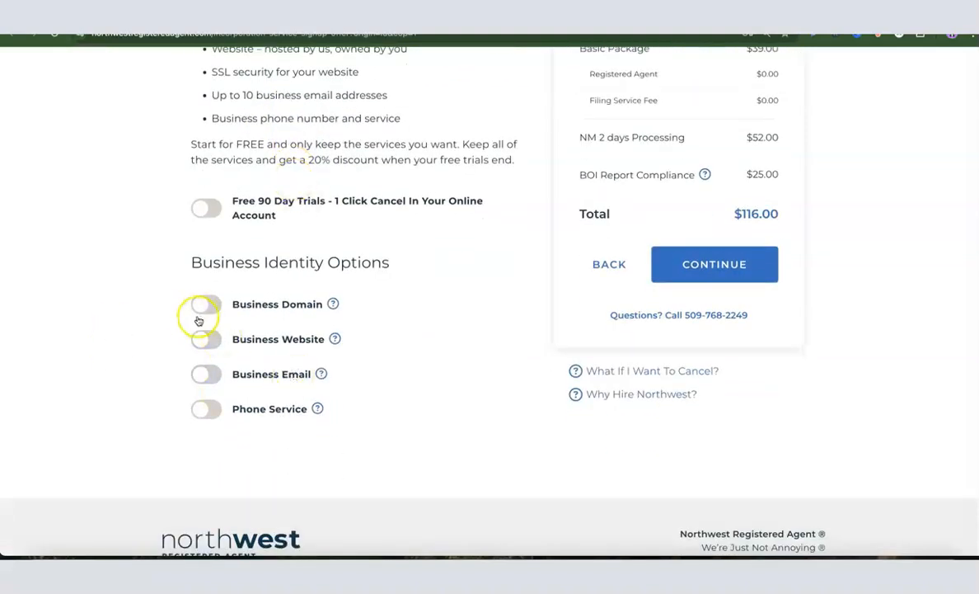
pyautogui.click(262, 305)
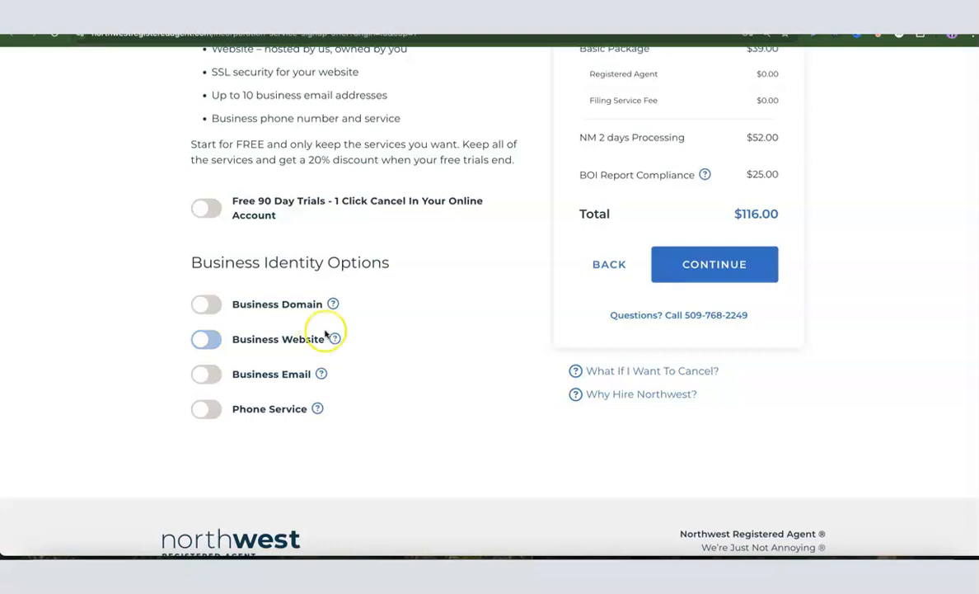
pyautogui.scroll(1, 280, 321)
pyautogui.scroll(3, 281, 321)
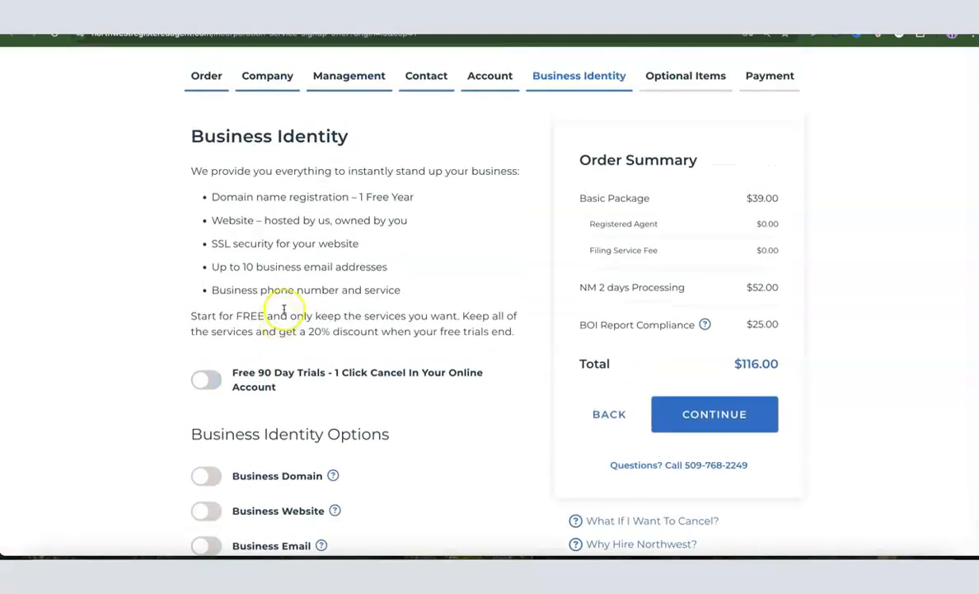
pyautogui.scroll(-1, 282, 317)
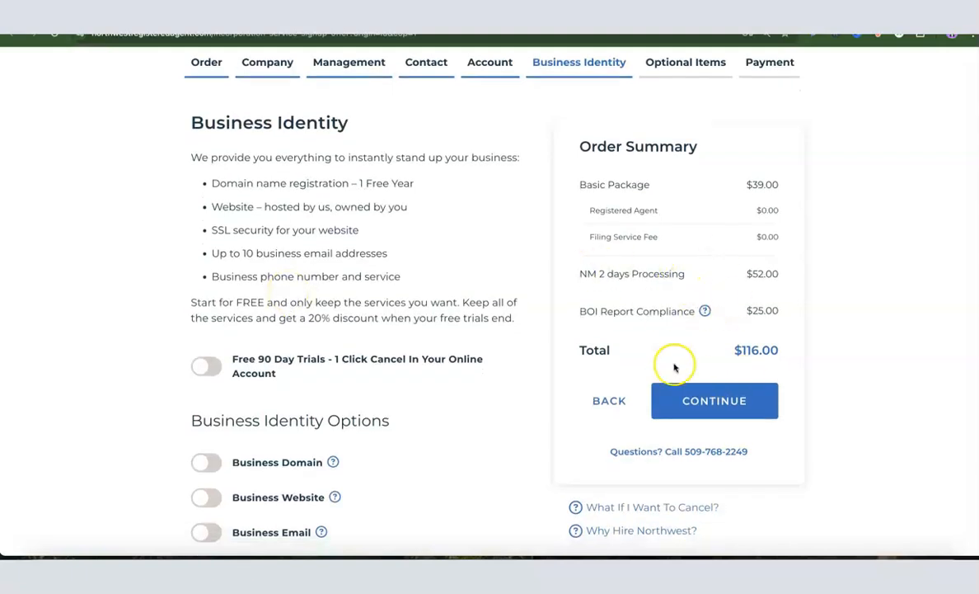
pyautogui.click(714, 400)
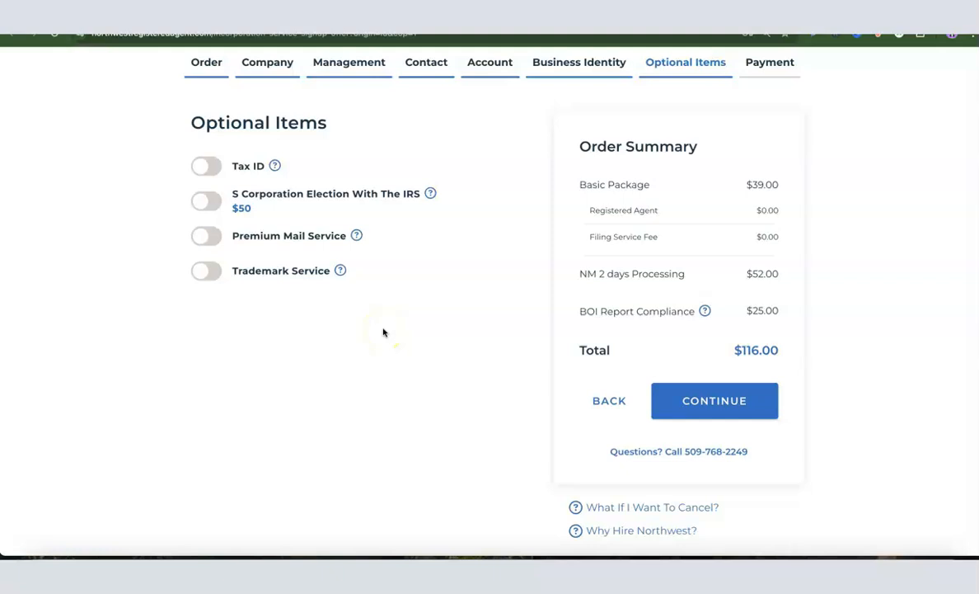
# Add the Tax ID option for an owner who does NOT have a Social Security Number and continue to Payment
pyautogui.scroll(1, 383, 332)
pyautogui.click(205, 202)
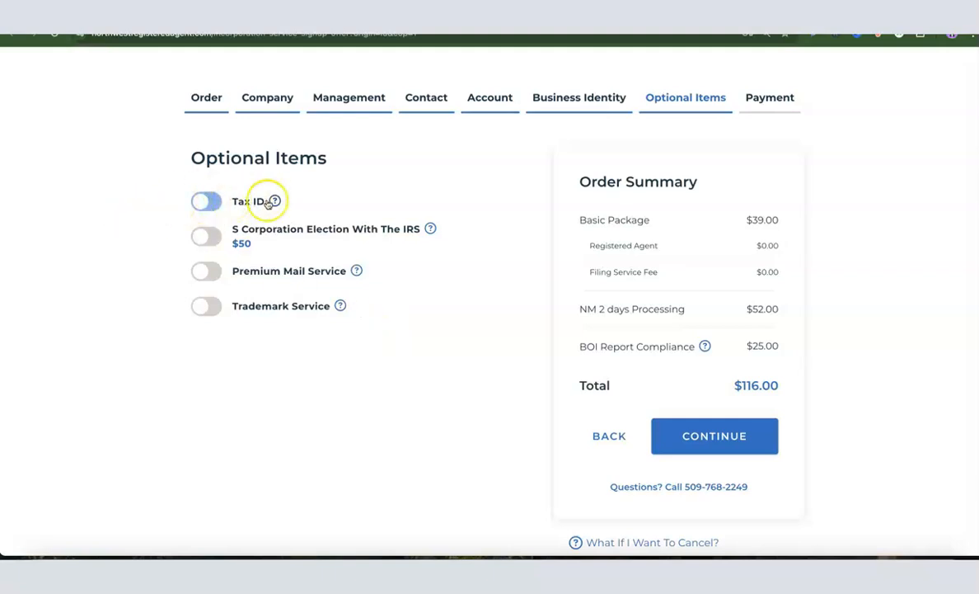
pyautogui.click(205, 203)
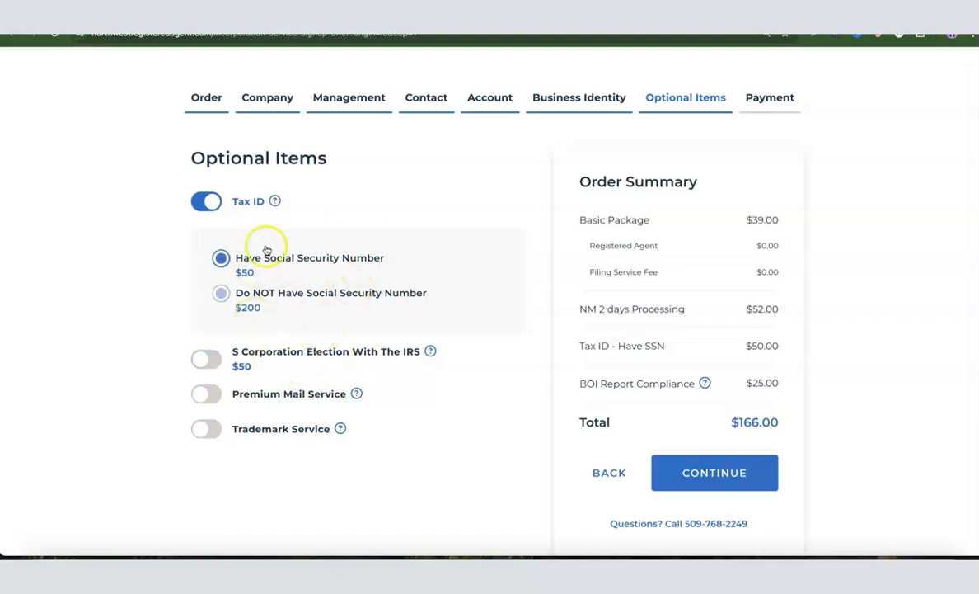
pyautogui.click(235, 298)
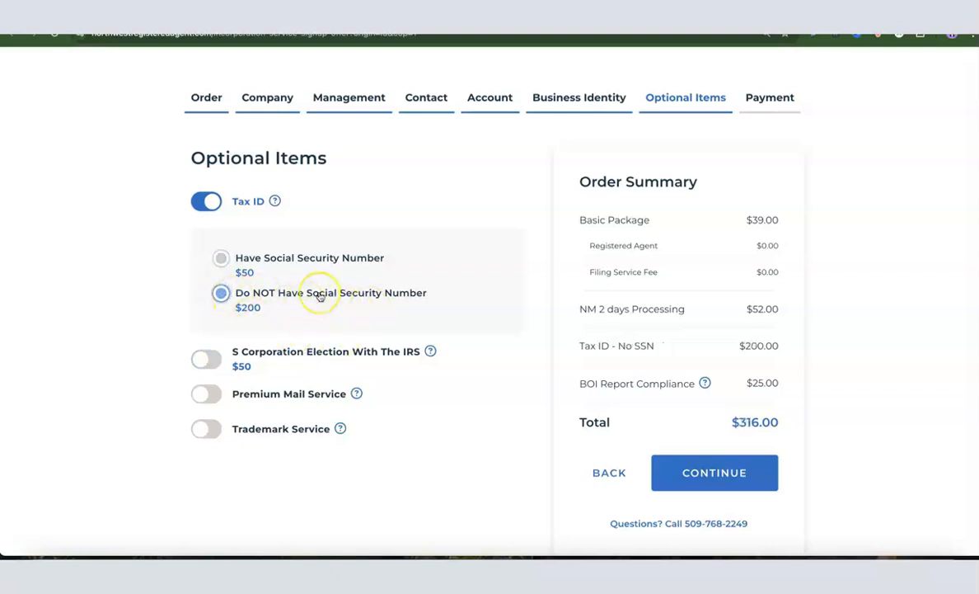
pyautogui.scroll(-1, 320, 296)
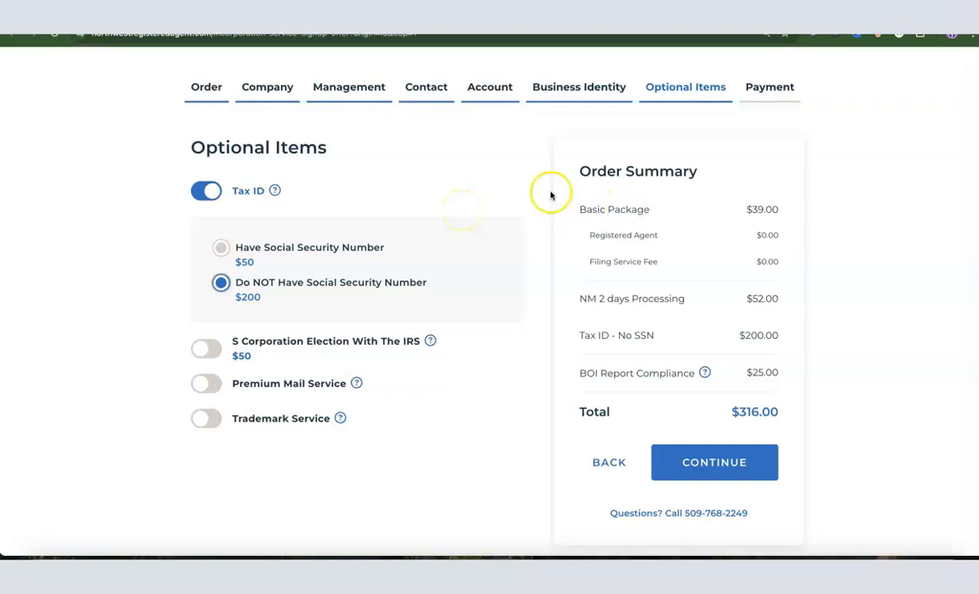
pyautogui.scroll(-1, 494, 192)
pyautogui.click(721, 468)
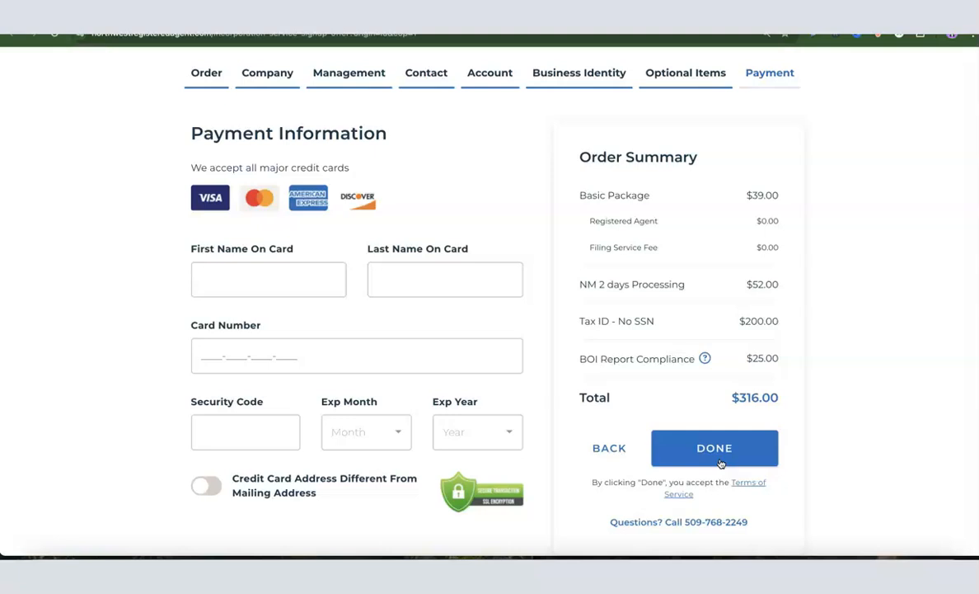
# Fill in the cardholder's first and last name, card number, security code and expiry on the payment form
pyautogui.click(240, 273)
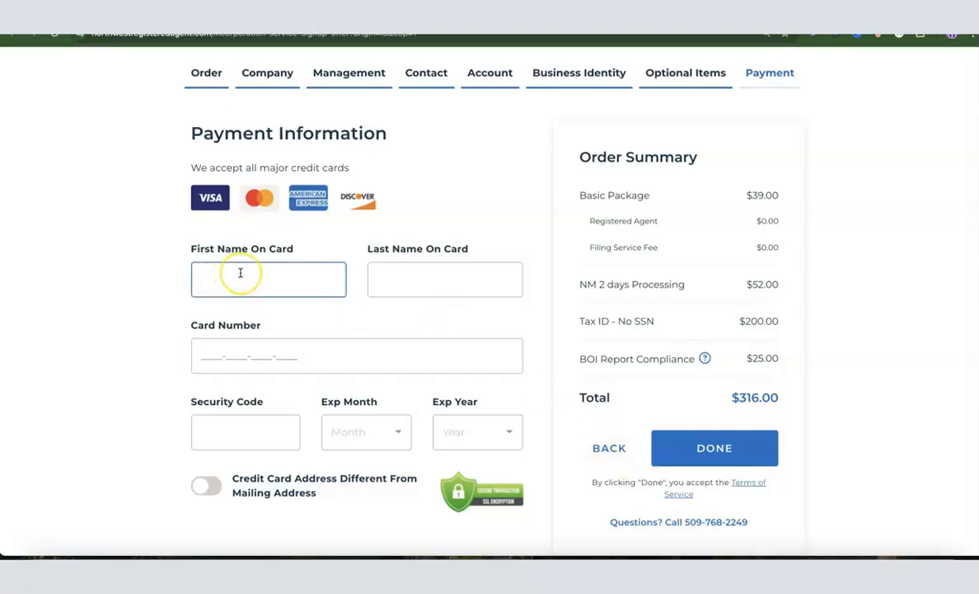
pyautogui.click(392, 286)
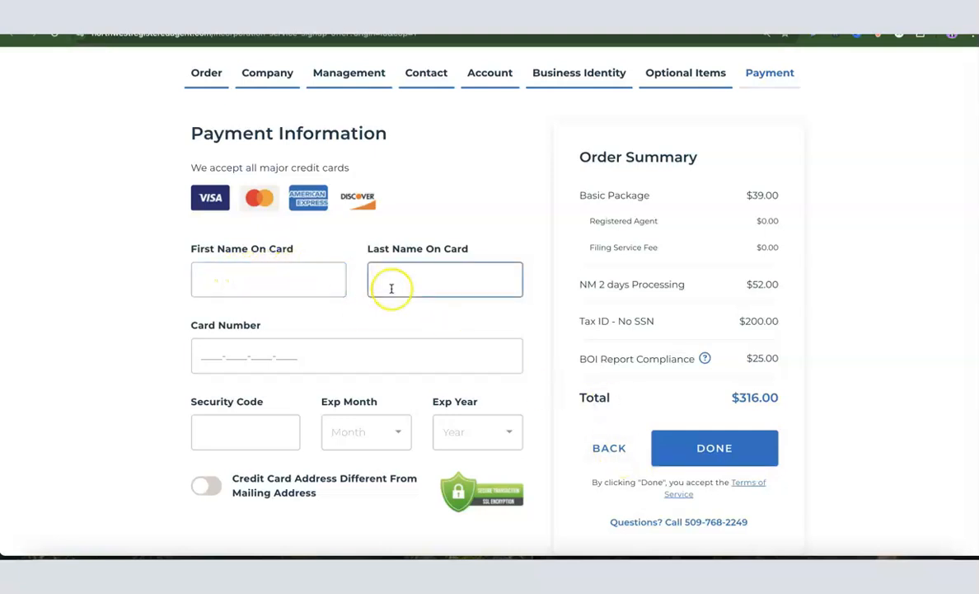
pyautogui.click(245, 362)
pyautogui.click(227, 428)
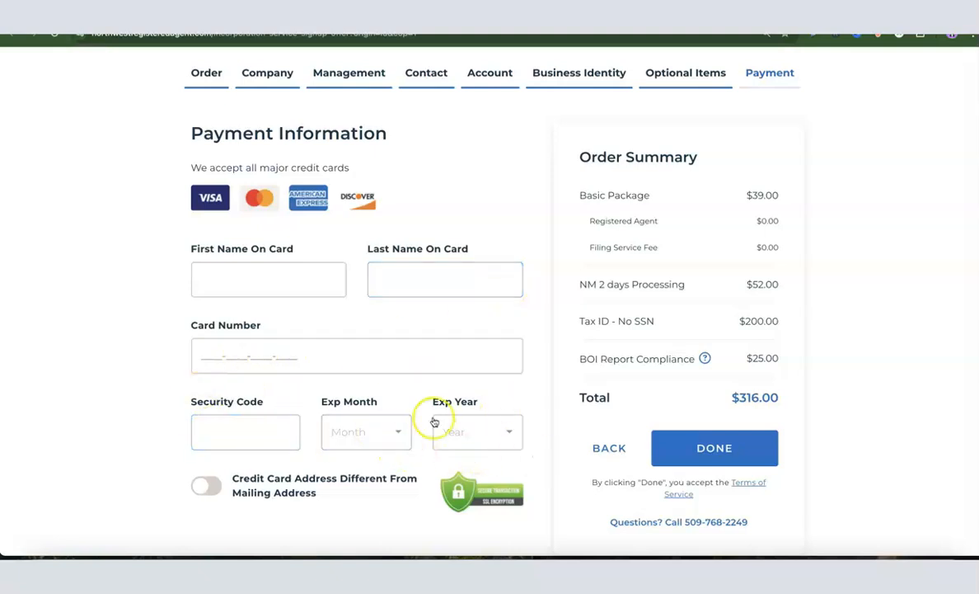
pyautogui.click(406, 364)
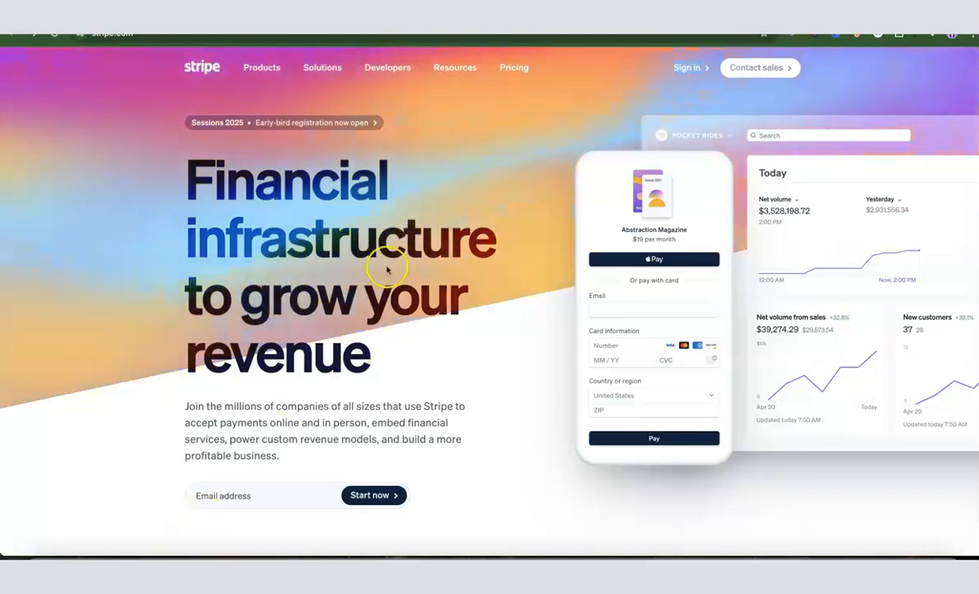
# Switch to Stripe and open its account registration page
pyautogui.click(34, 35)
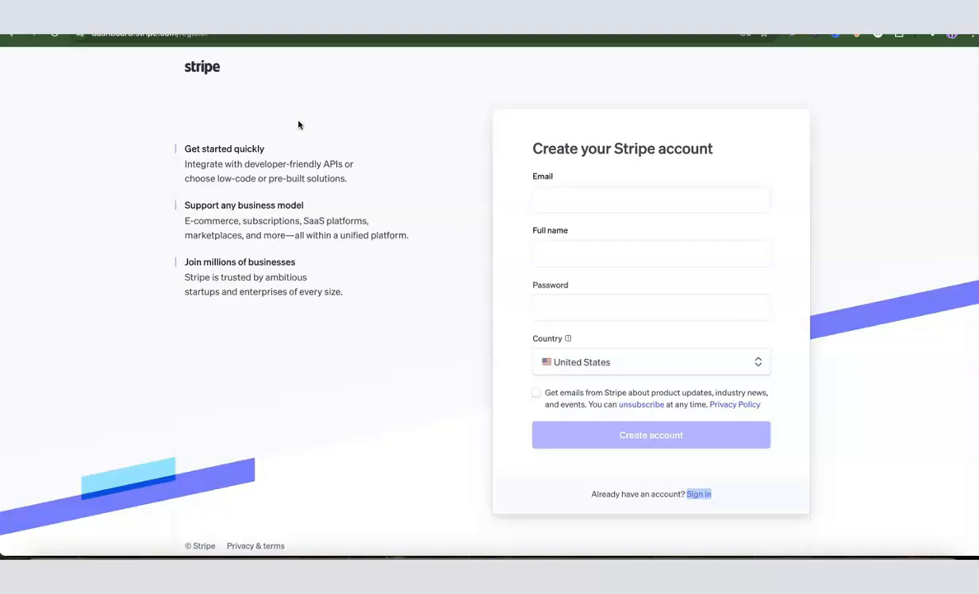
# Sign in to the existing Stripe account instead of registering a new one
pyautogui.click(551, 198)
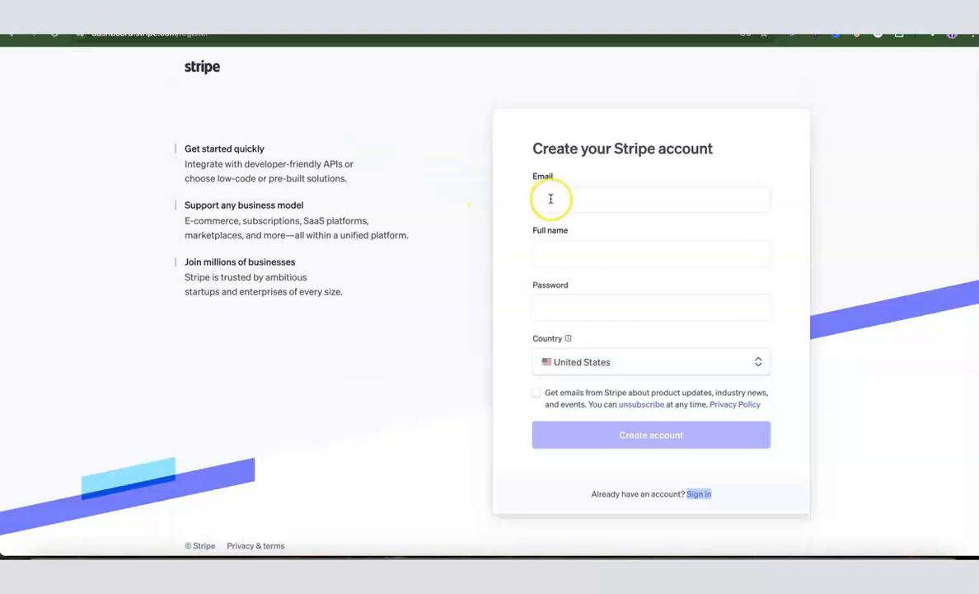
pyautogui.click(554, 249)
pyautogui.click(648, 438)
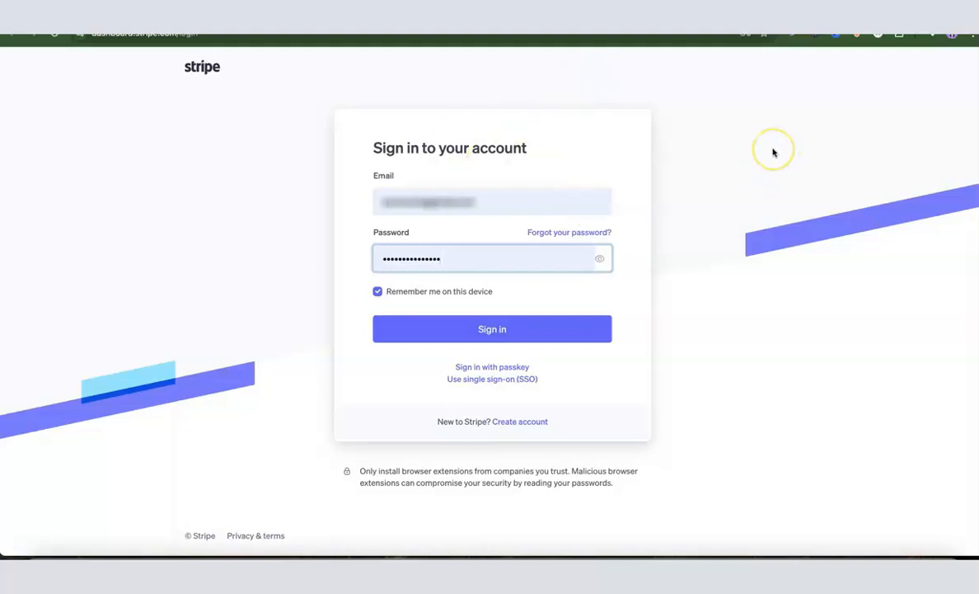
pyautogui.click(490, 333)
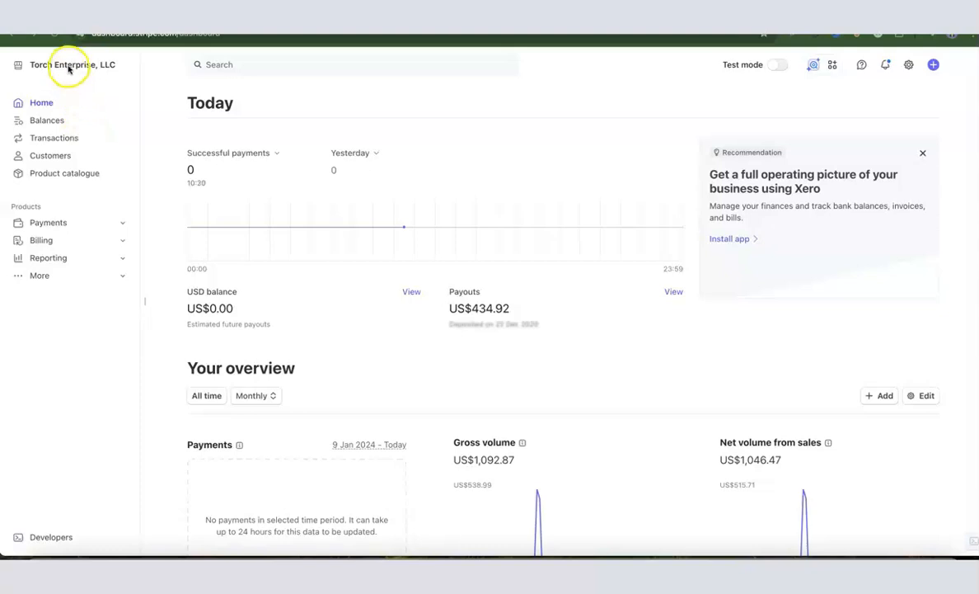
# Create a new Stripe account named Dropshipping Hustle with United States as the country of operation
pyautogui.click(98, 65)
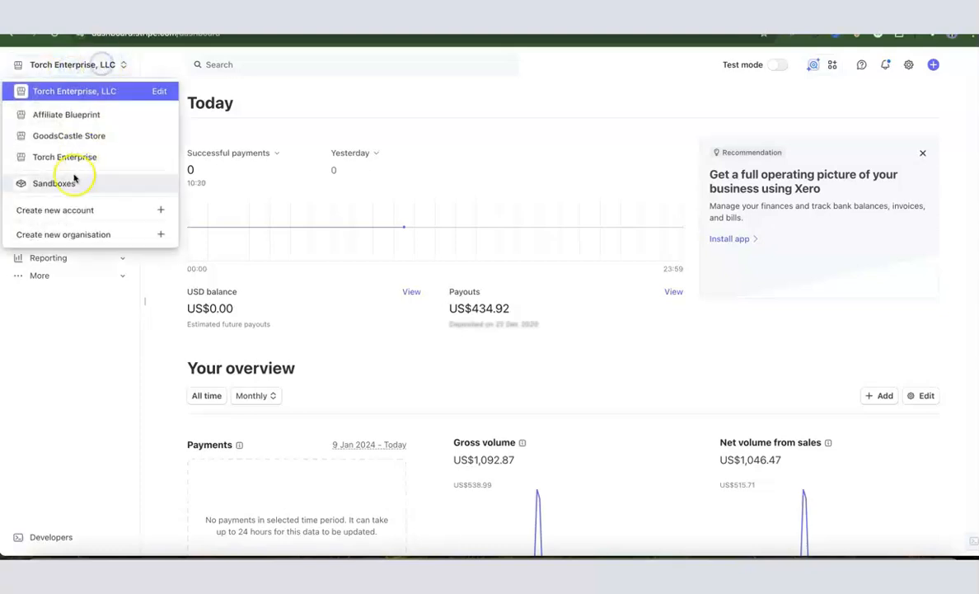
pyautogui.click(51, 211)
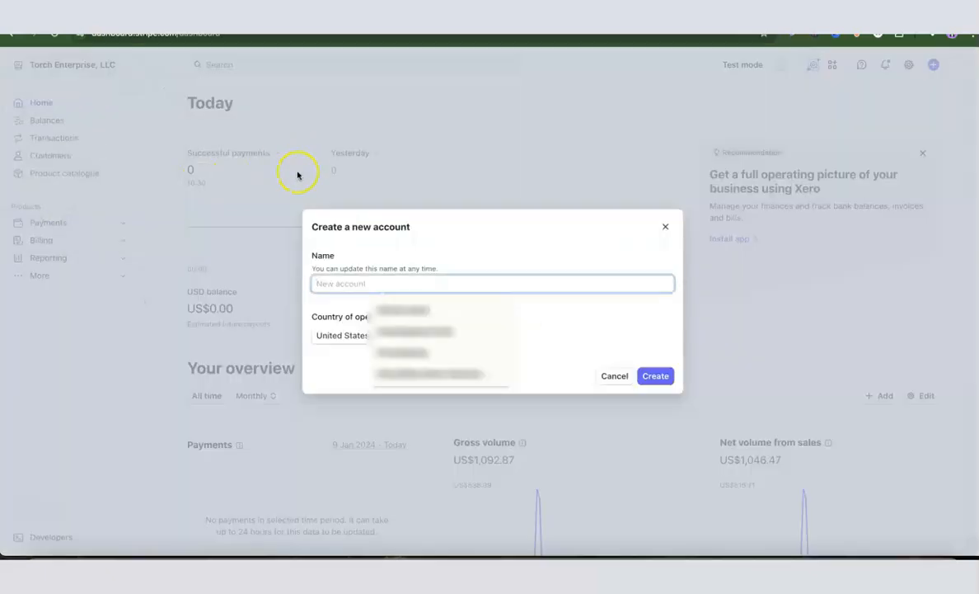
pyautogui.click(526, 288)
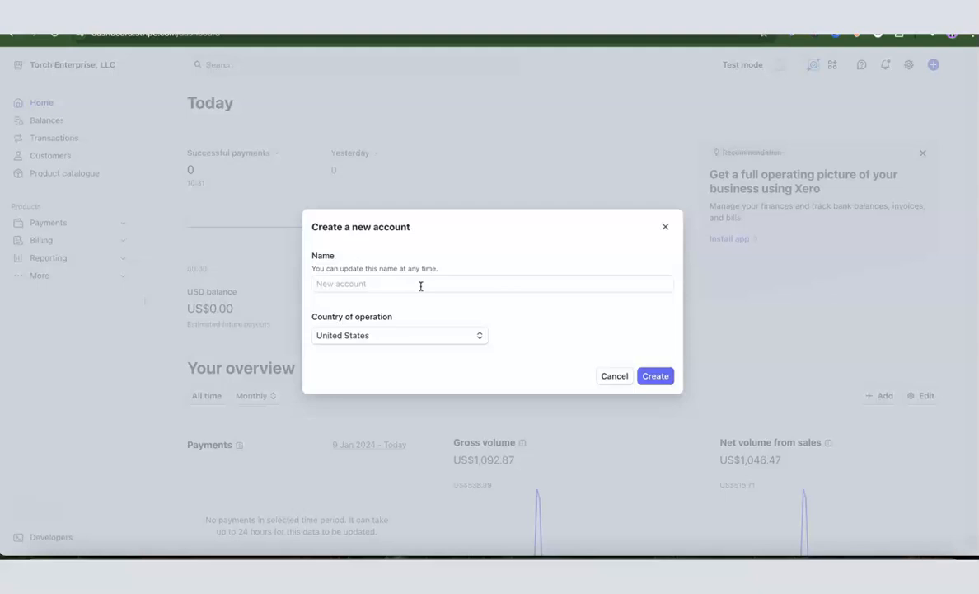
pyautogui.click(420, 286)
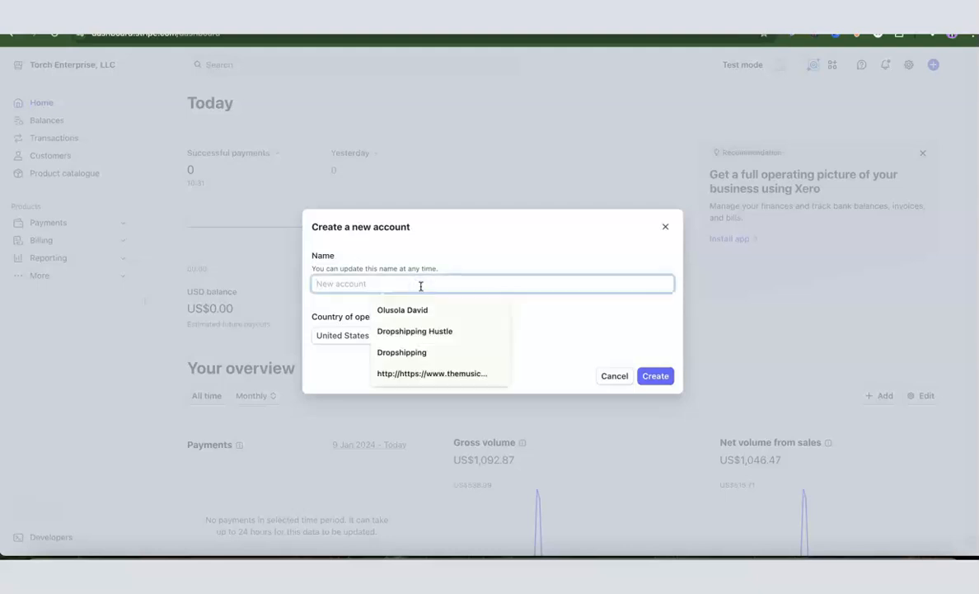
pyautogui.click(418, 331)
pyautogui.click(603, 312)
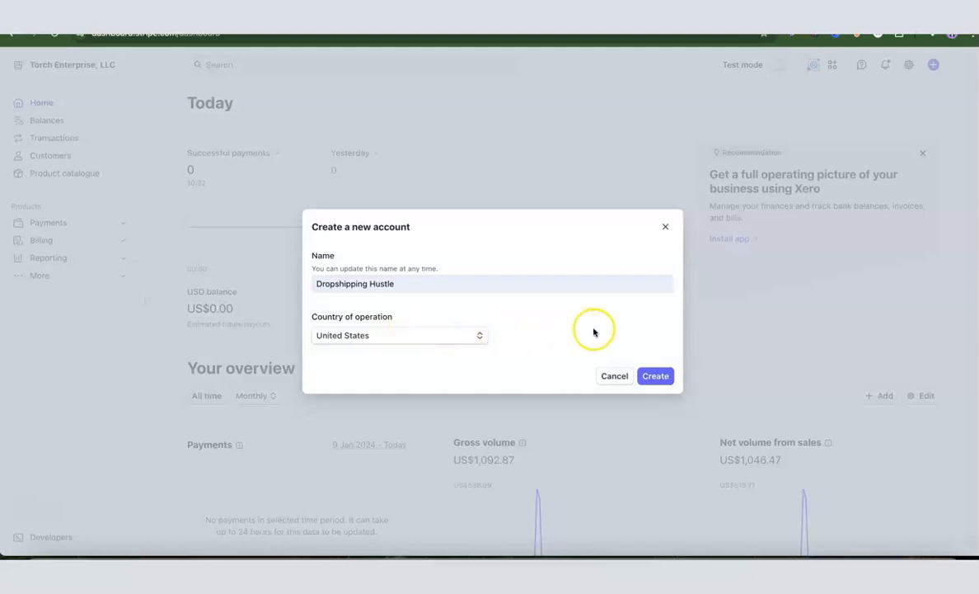
pyautogui.click(652, 379)
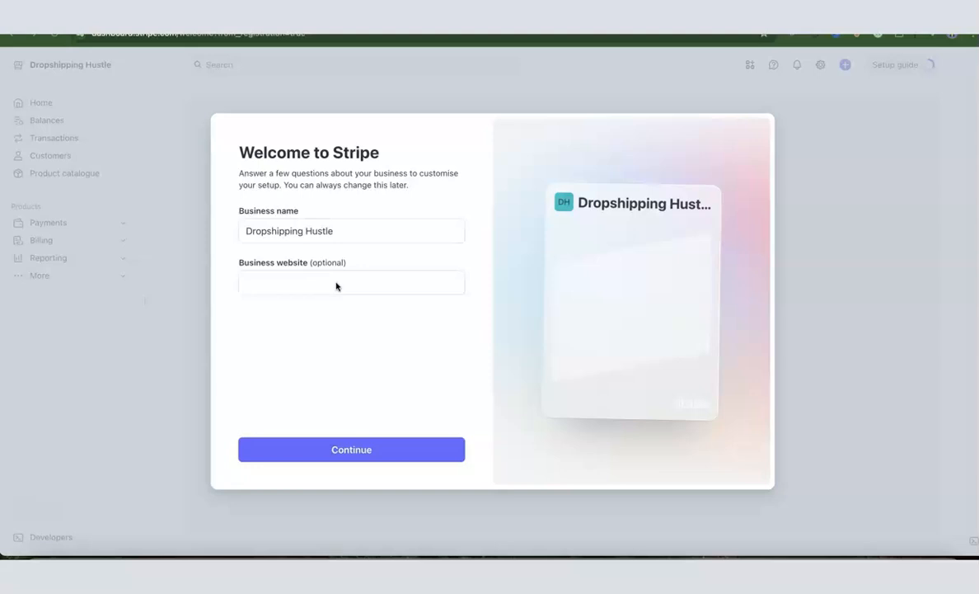
# Leave the business website empty, choose One-off payments as the way to start, and go to the dashboard
pyautogui.click(321, 293)
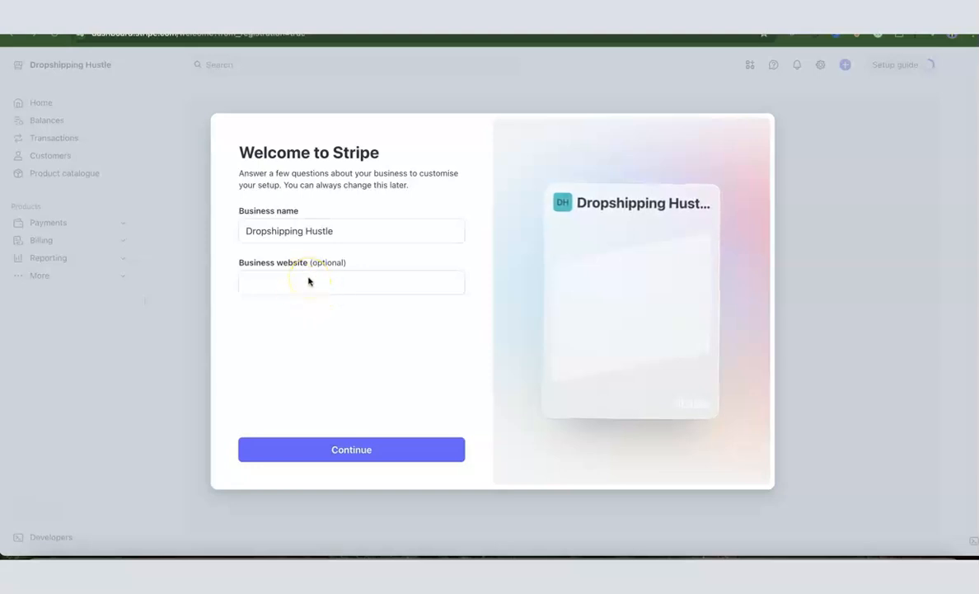
pyautogui.click(352, 450)
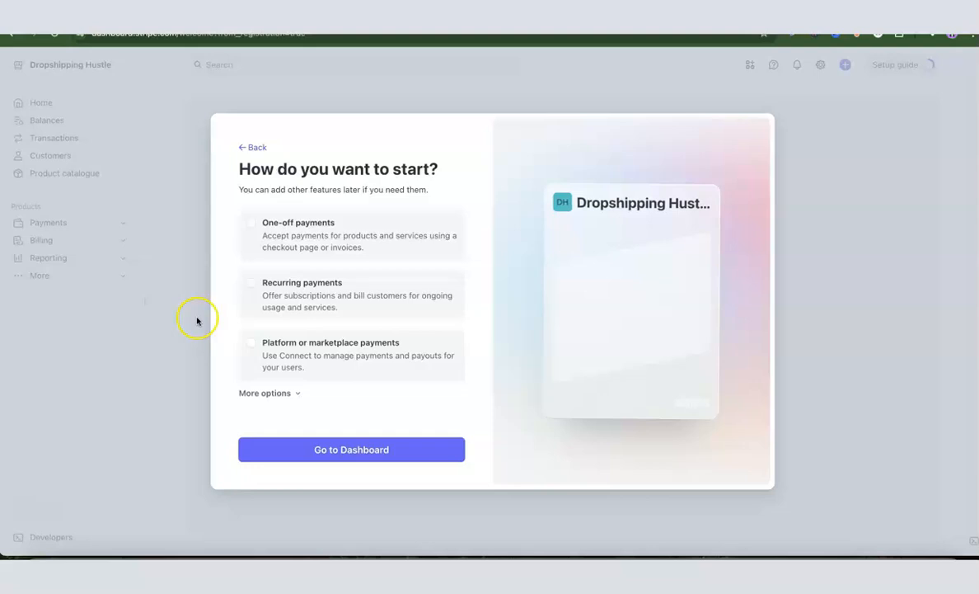
pyautogui.click(249, 223)
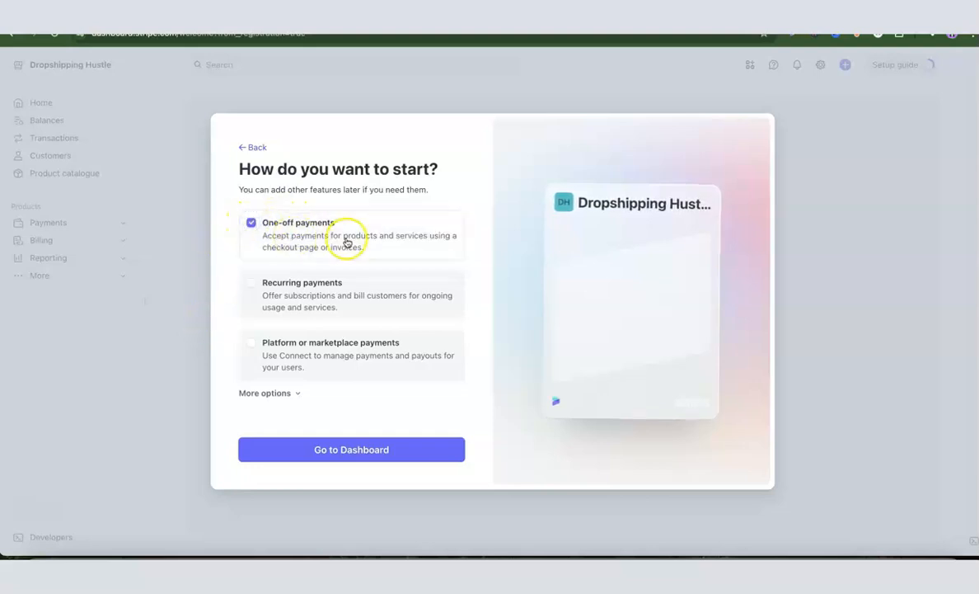
pyautogui.click(347, 452)
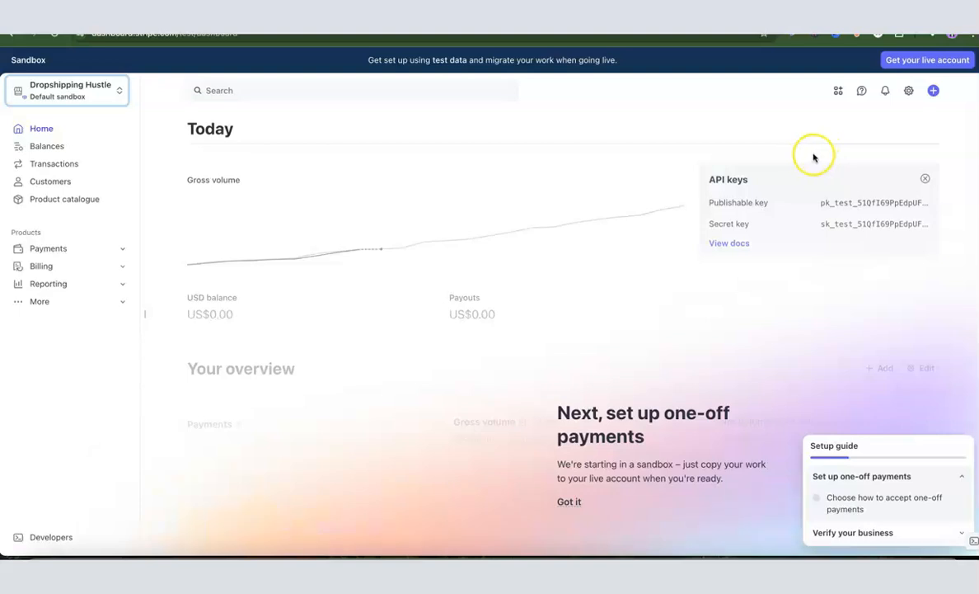
# Start live account activation with business type Company and structure Single-member LLC in the United States, then continue
pyautogui.click(921, 66)
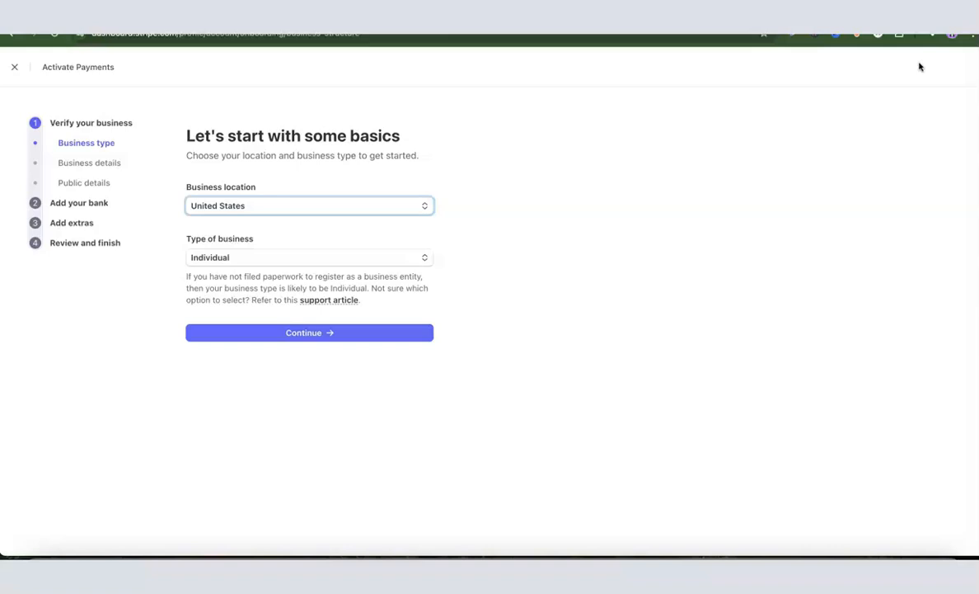
pyautogui.click(232, 507)
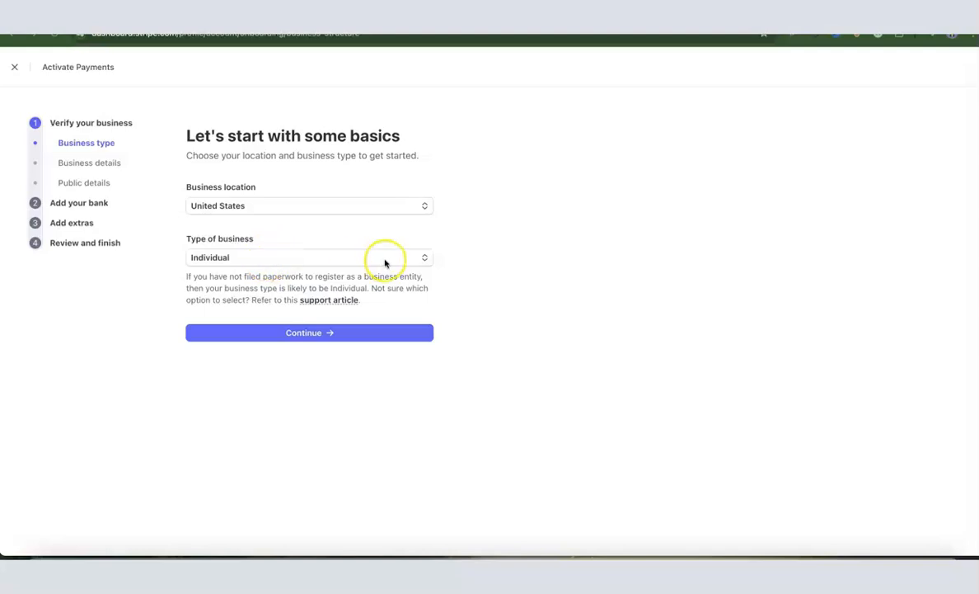
pyautogui.click(421, 258)
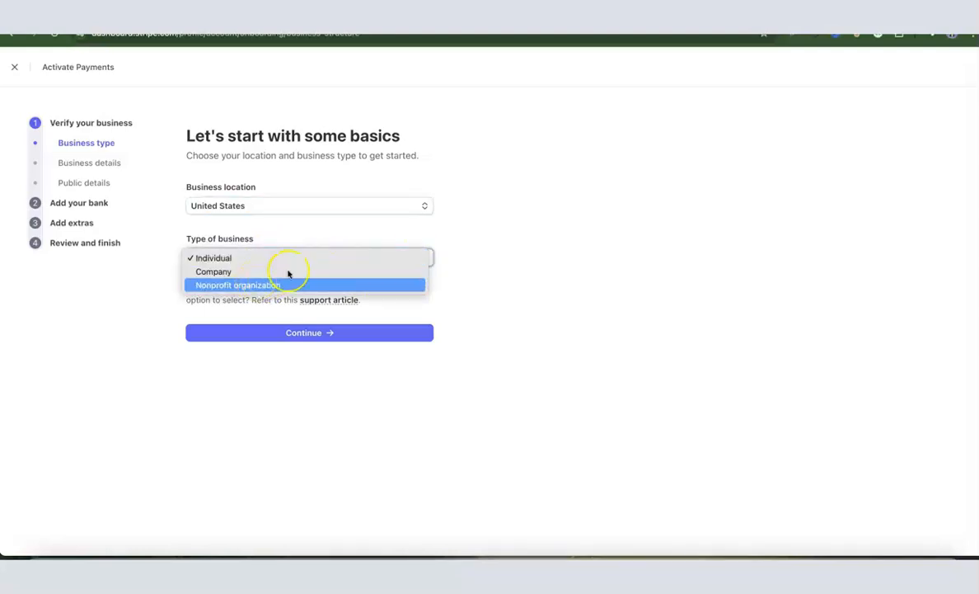
pyautogui.click(220, 273)
pyautogui.click(273, 263)
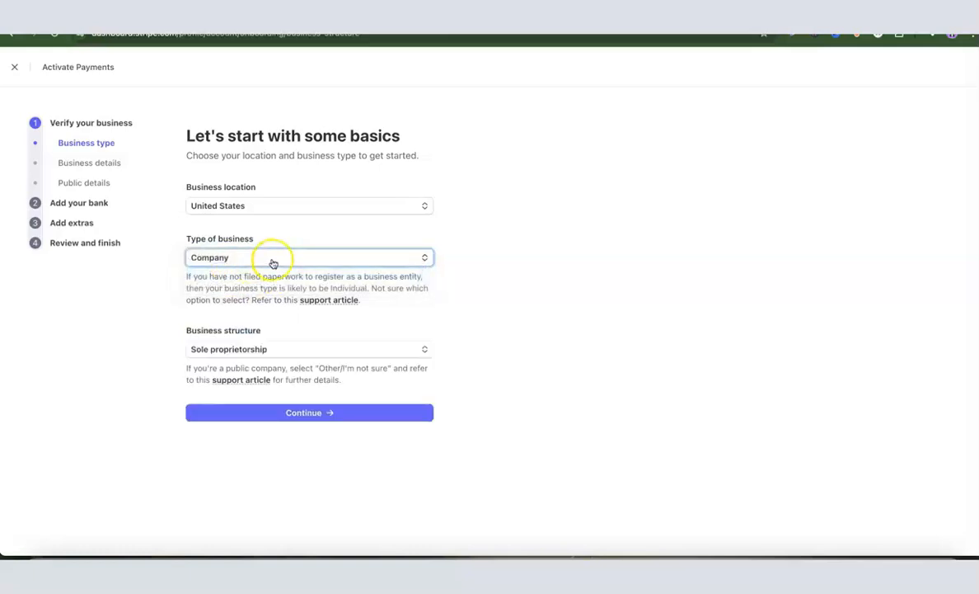
pyautogui.click(379, 350)
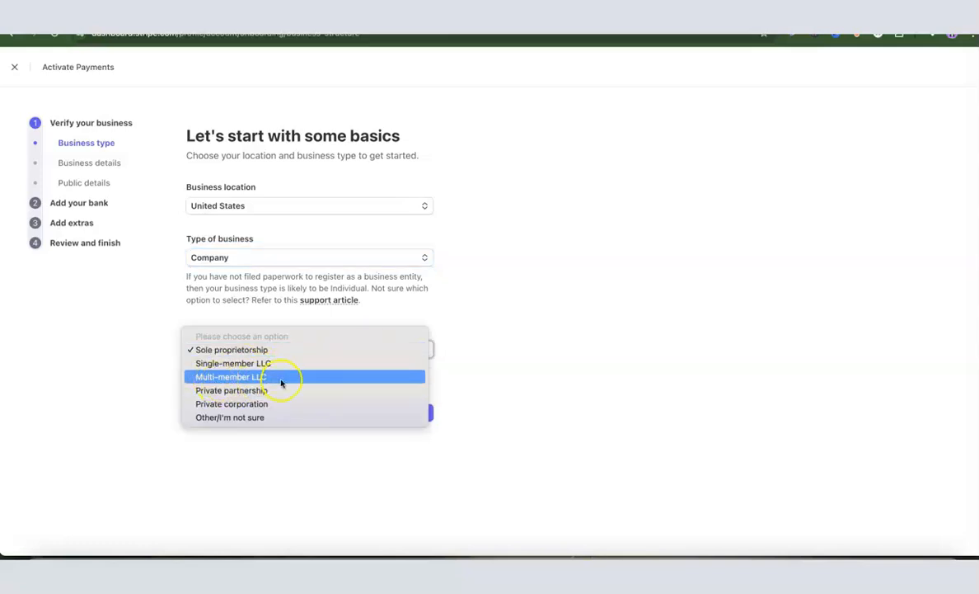
pyautogui.click(238, 363)
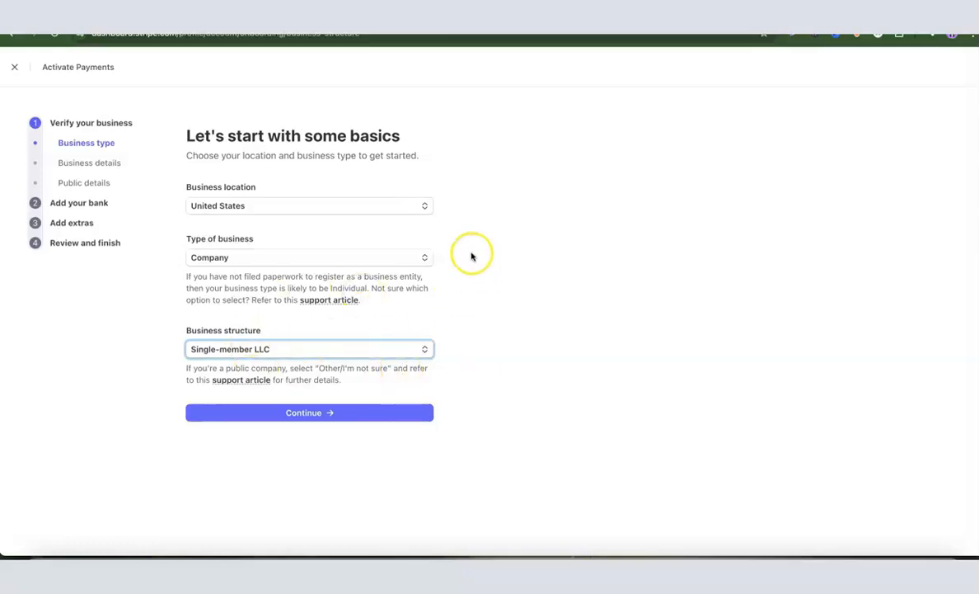
pyautogui.click(309, 411)
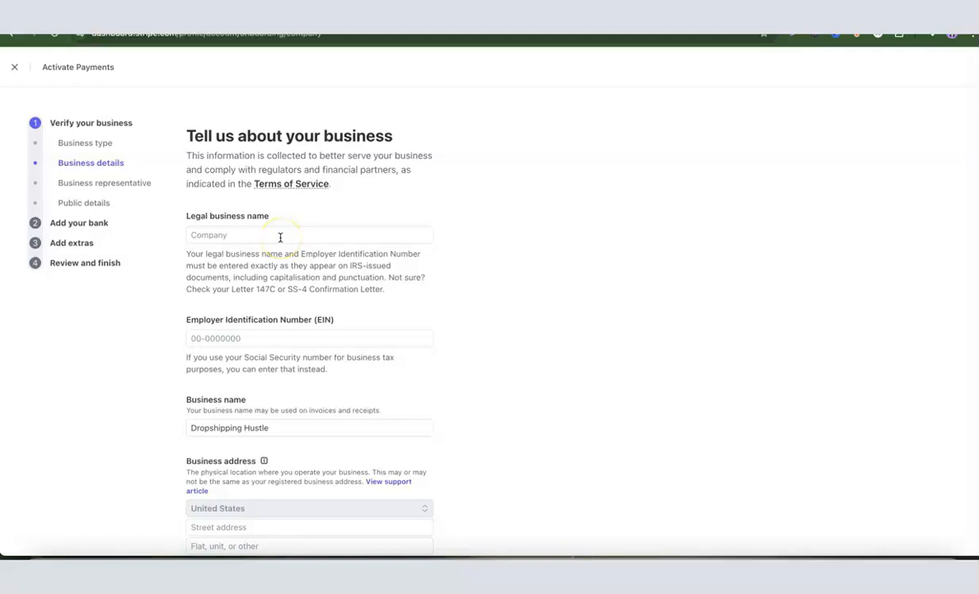
# Enter Dropshipping Hustle LLC as the legal business name
pyautogui.click(293, 235)
pyautogui.write('Dropshi')
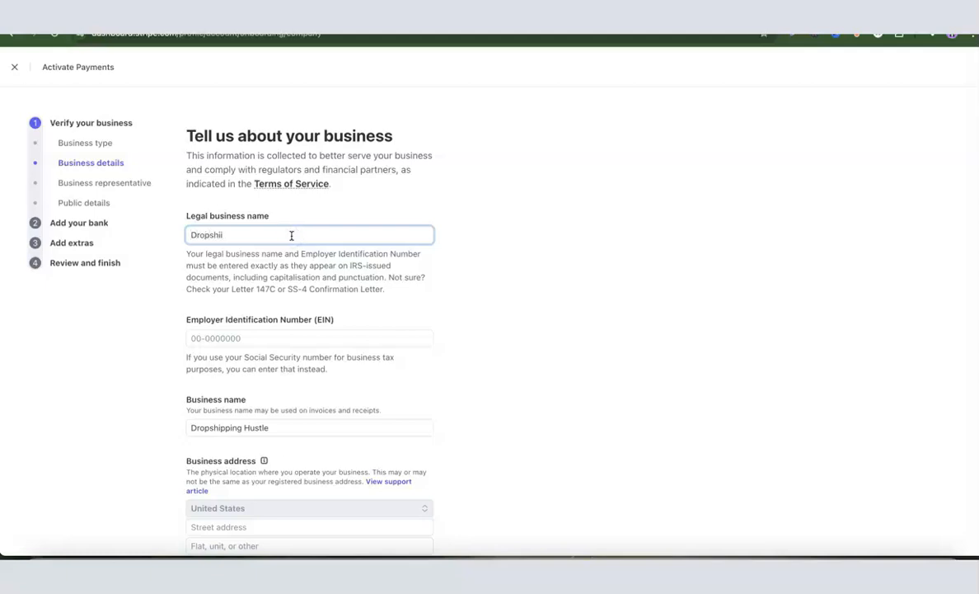
pyautogui.click(487, 232)
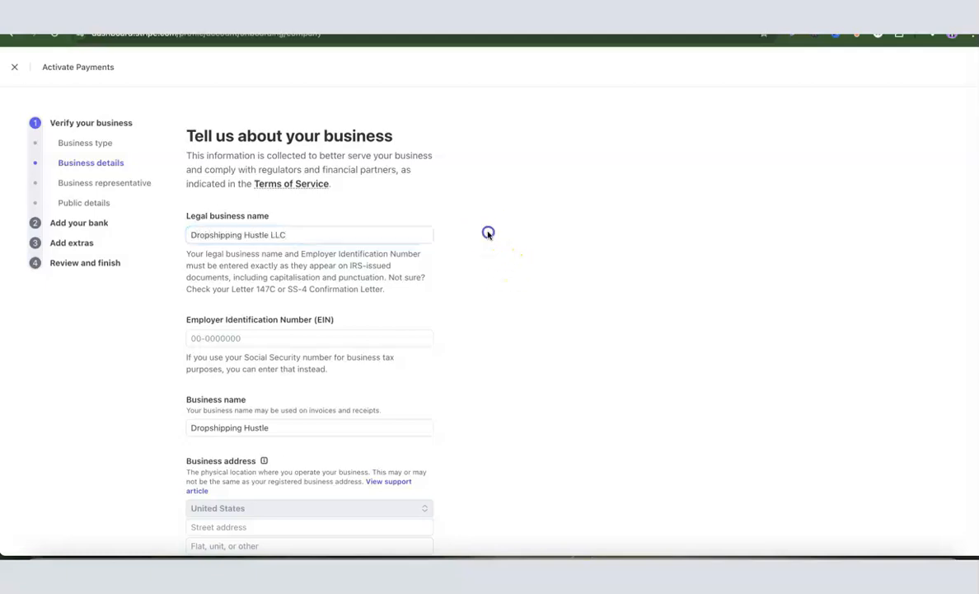
# Search the industry list for ecommerce and retail options and review the remaining business details fields
pyautogui.scroll(-1, 257, 269)
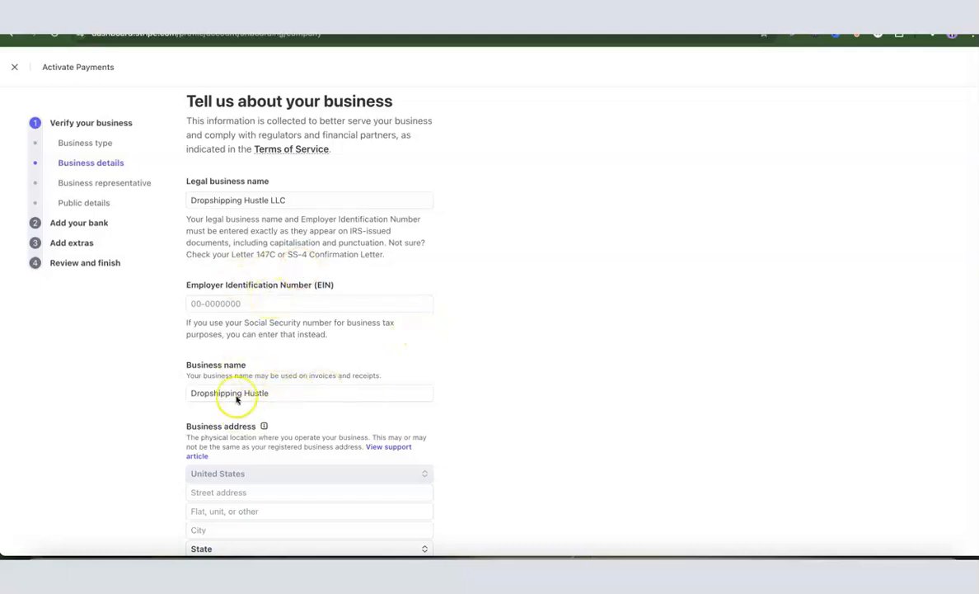
pyautogui.scroll(-3, 417, 357)
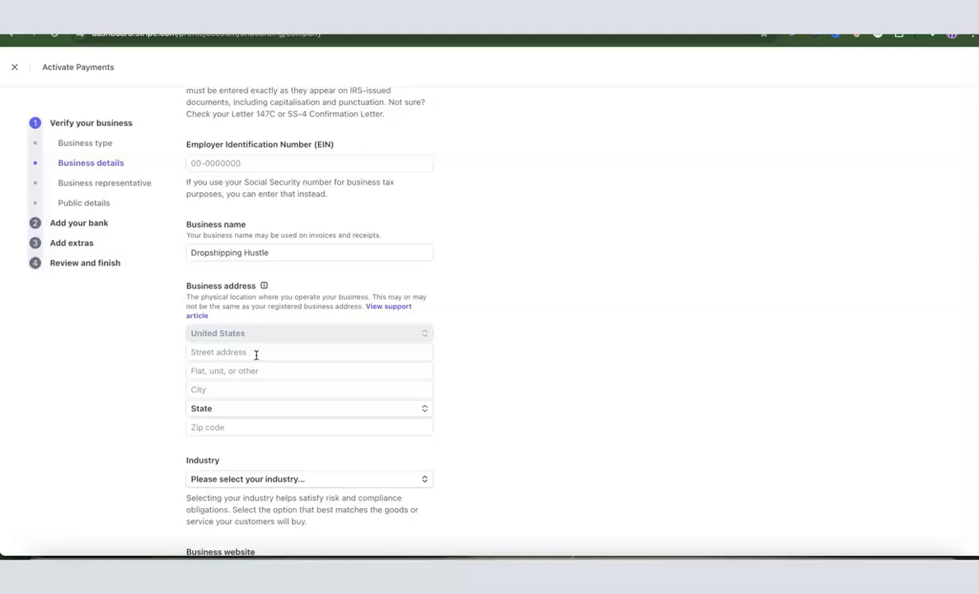
pyautogui.scroll(-1, 256, 354)
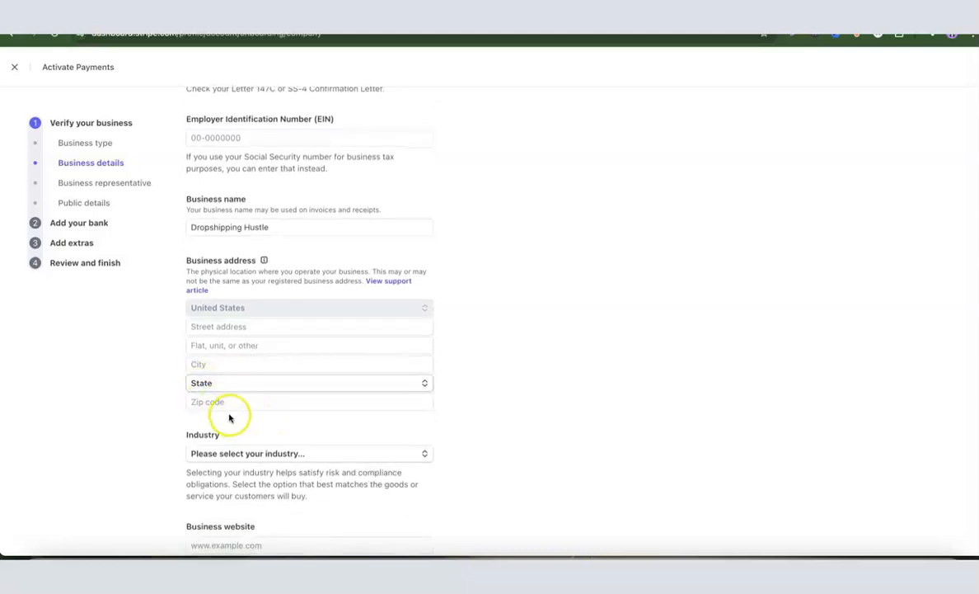
pyautogui.scroll(-3, 474, 367)
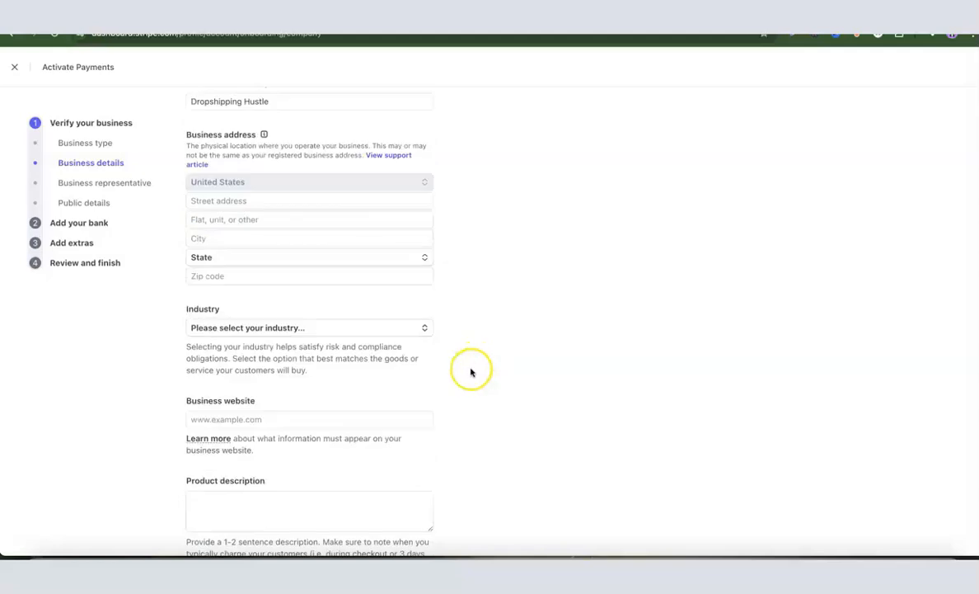
pyautogui.click(281, 330)
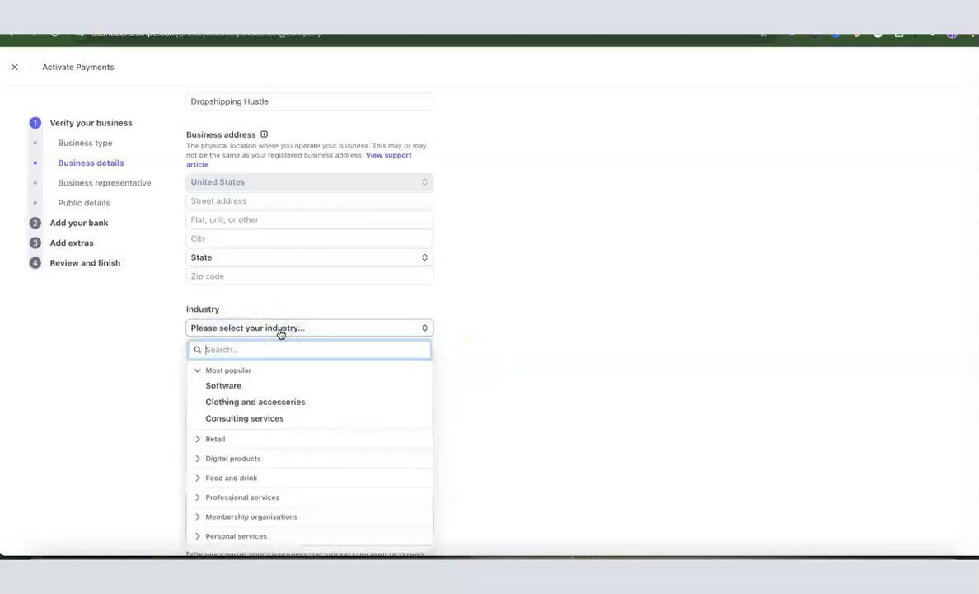
pyautogui.write('e')
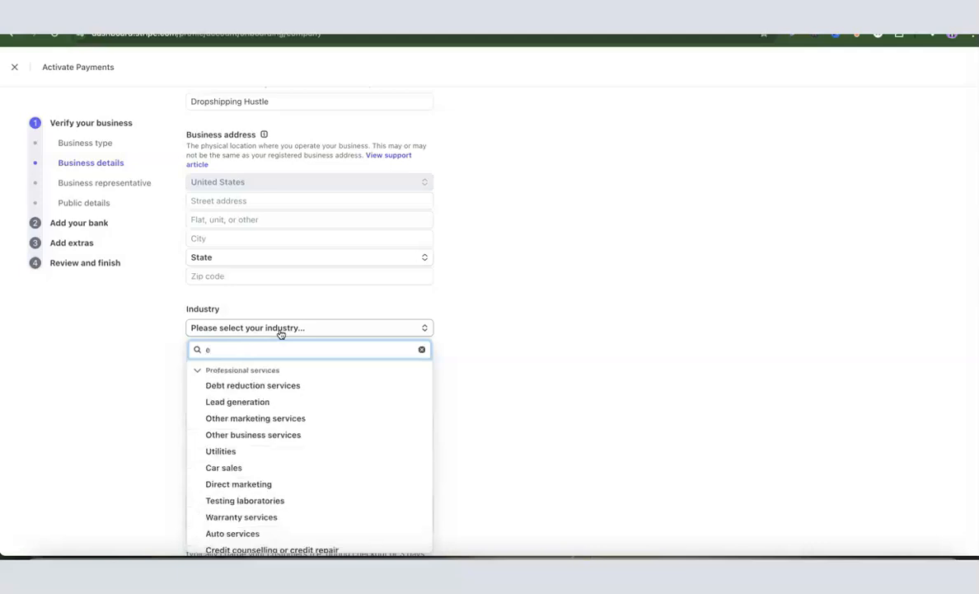
pyautogui.write('comme')
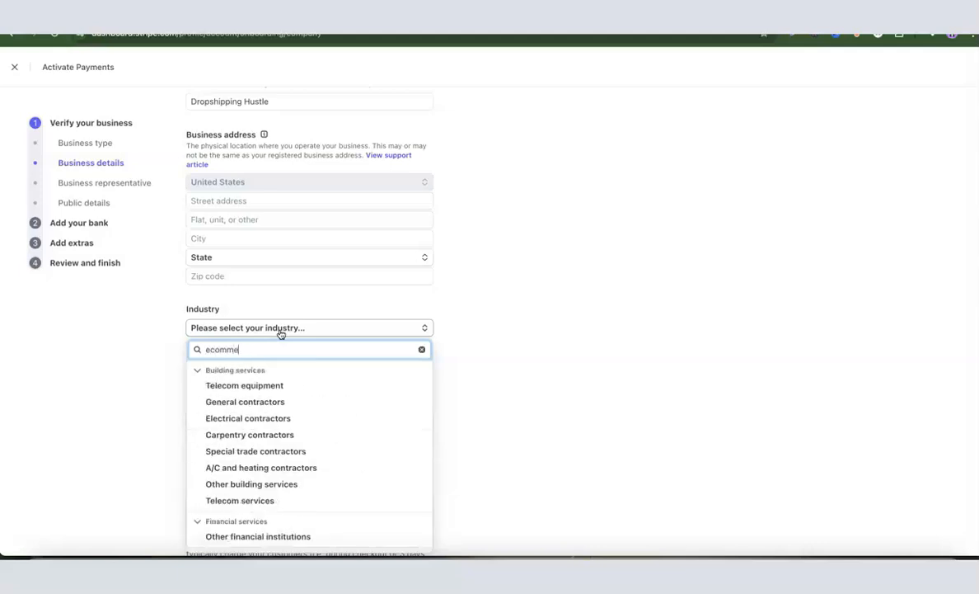
pyautogui.write('rce')
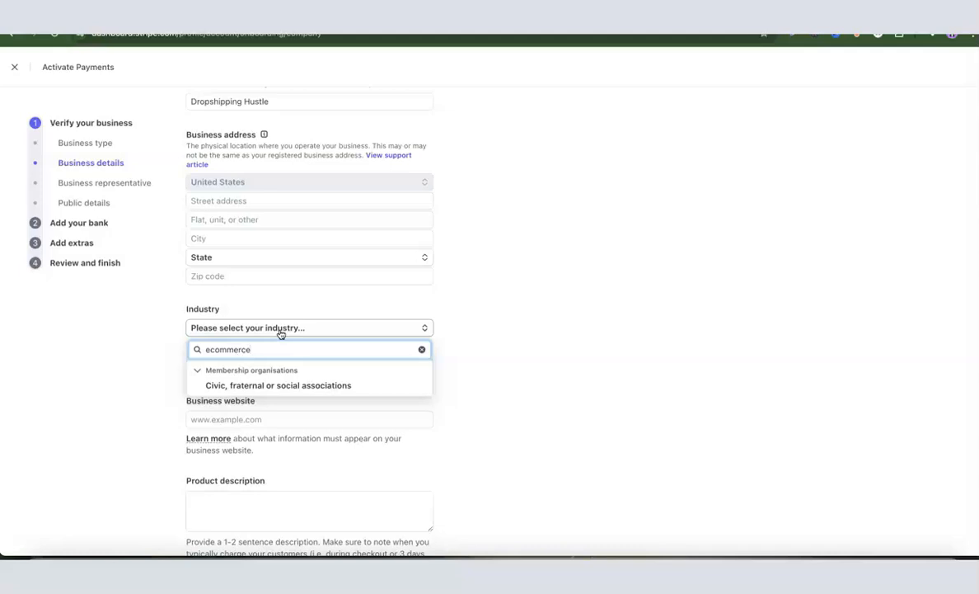
pyautogui.press('BackSpace')
pyautogui.press('BackSpace')
pyautogui.press('BackSpace')
pyautogui.press('BackSpace')
pyautogui.press('BackSpace')
pyautogui.press('BackSpace')
pyautogui.press('BackSpace')
pyautogui.press('BackSpace')
pyautogui.press('BackSpace')
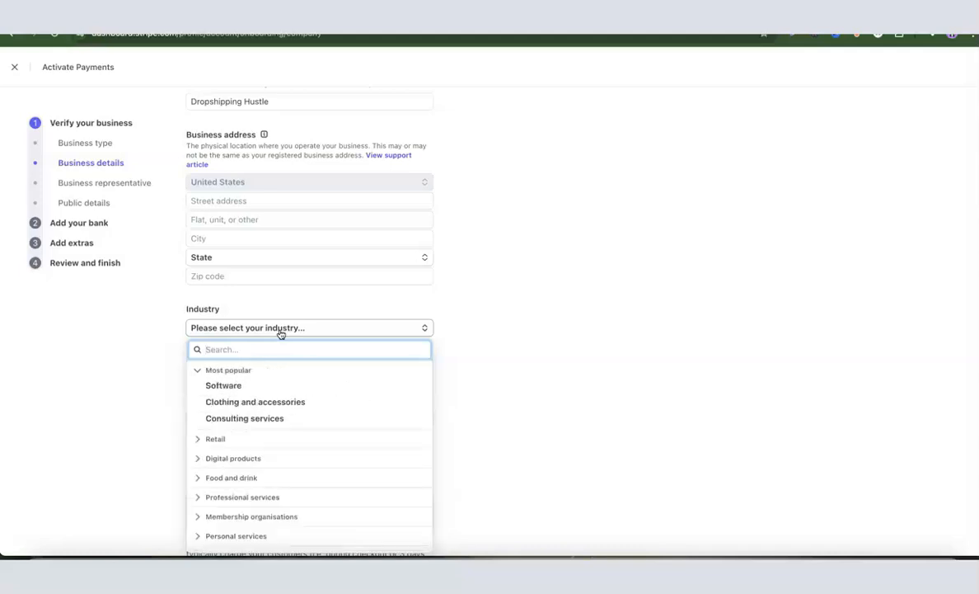
pyautogui.write('reta')
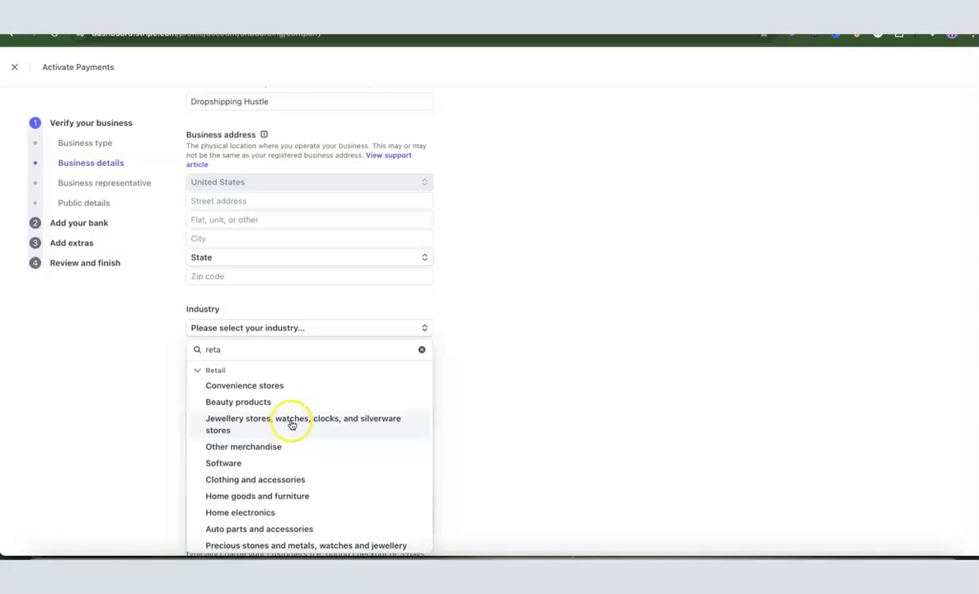
pyautogui.doubleClick(282, 349)
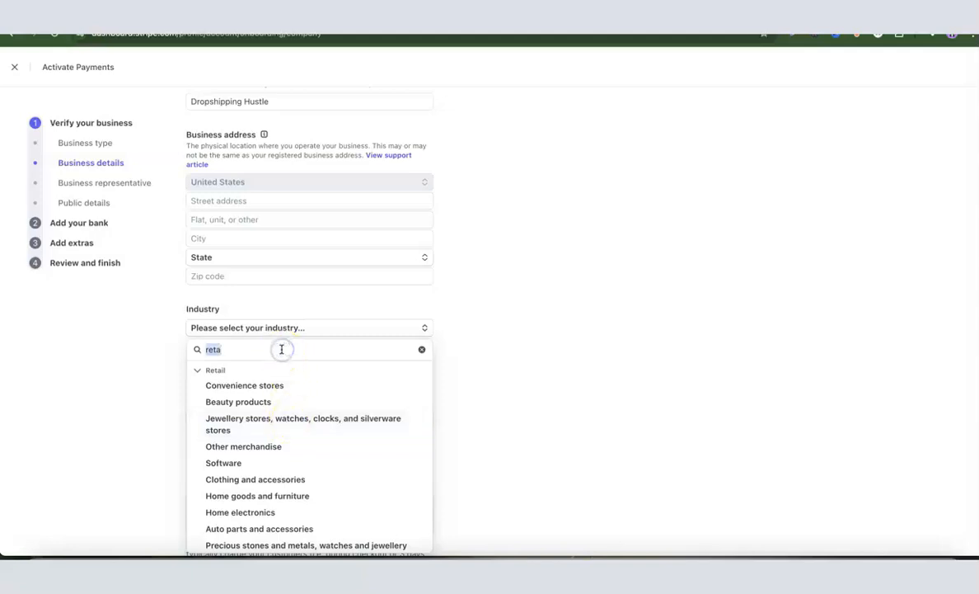
pyautogui.press('BackSpace')
pyautogui.click(473, 347)
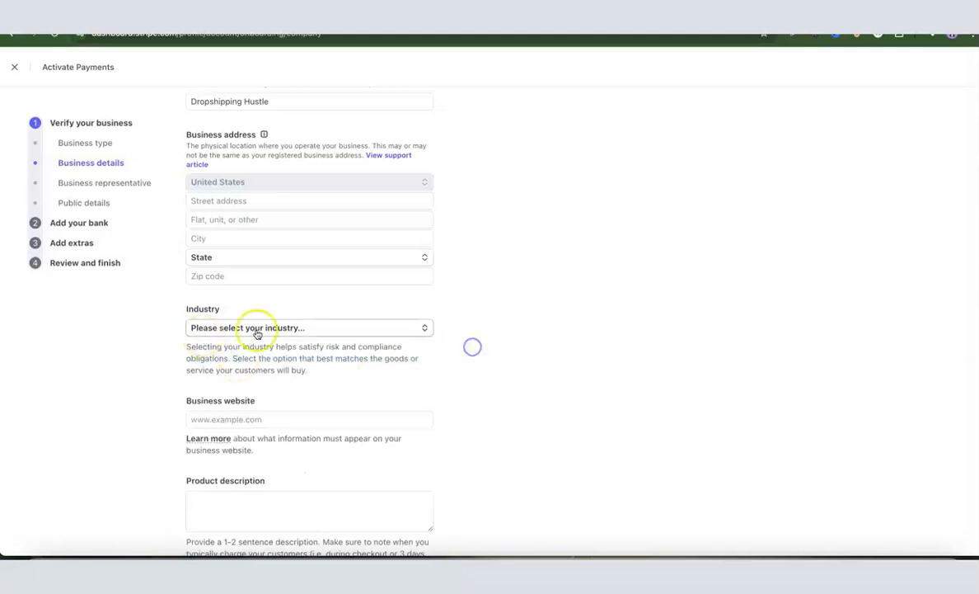
pyautogui.scroll(-2, 272, 330)
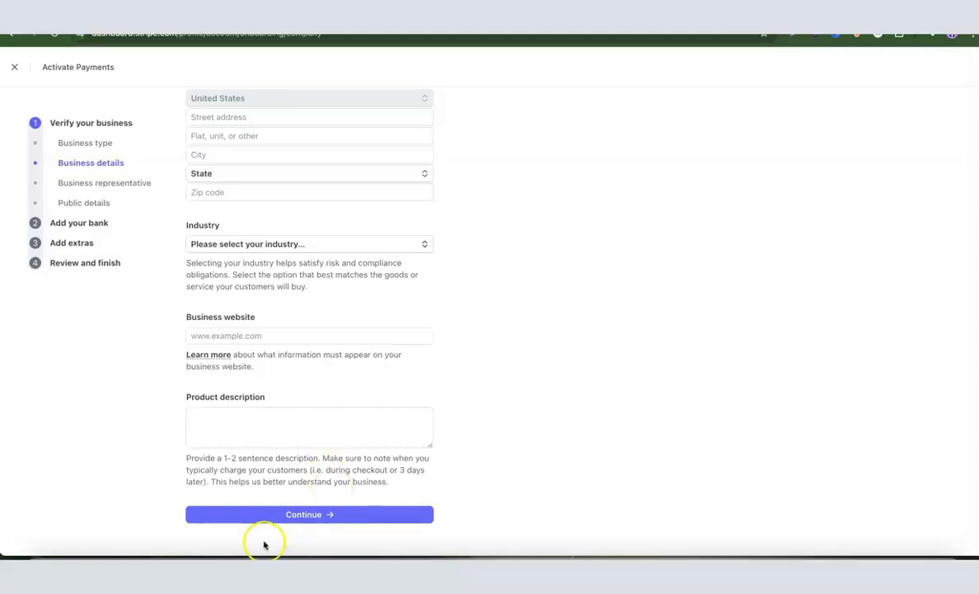
pyautogui.scroll(5, 379, 442)
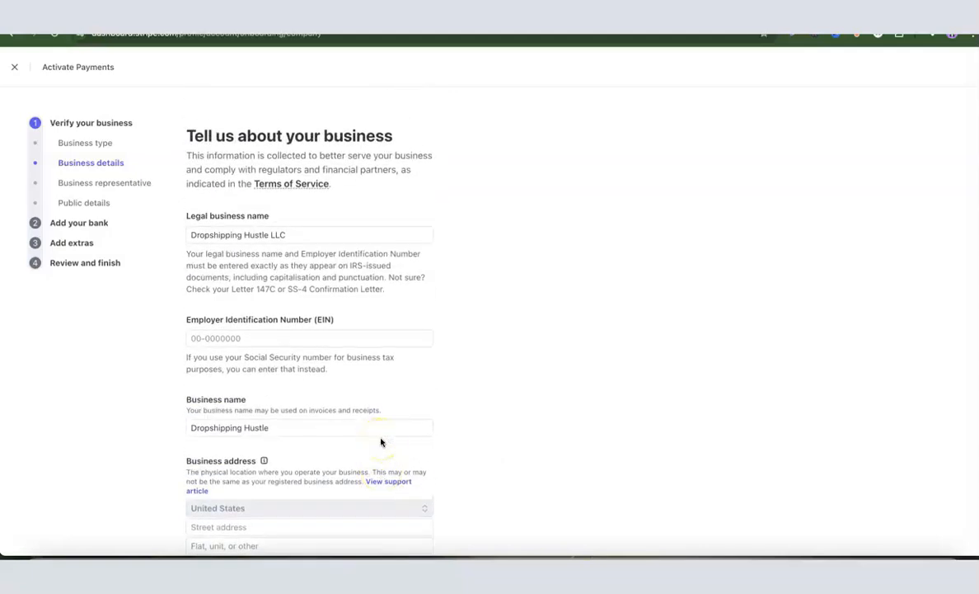
# Continue past the business details page to the representative step
pyautogui.scroll(-5, 381, 442)
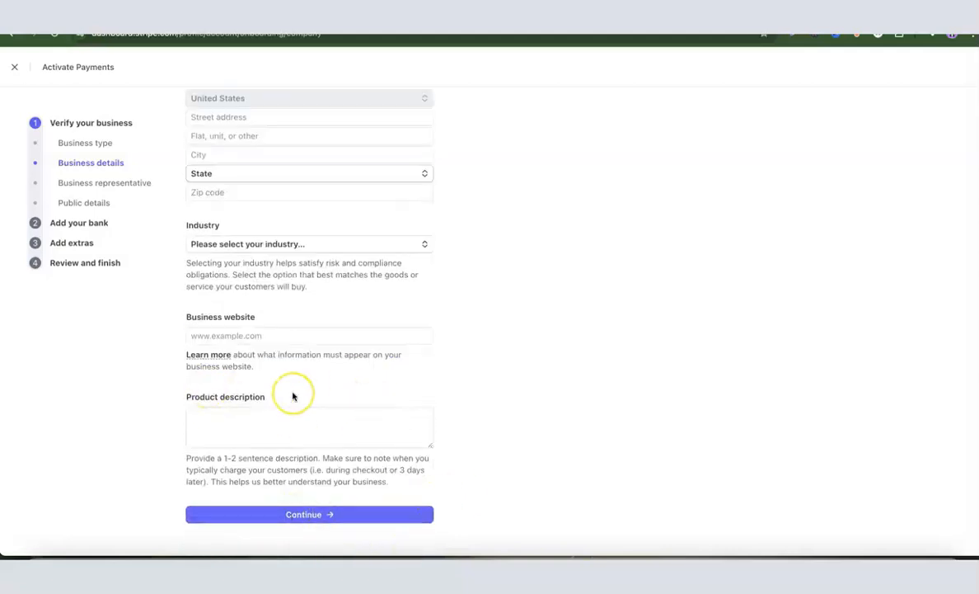
pyautogui.click(331, 516)
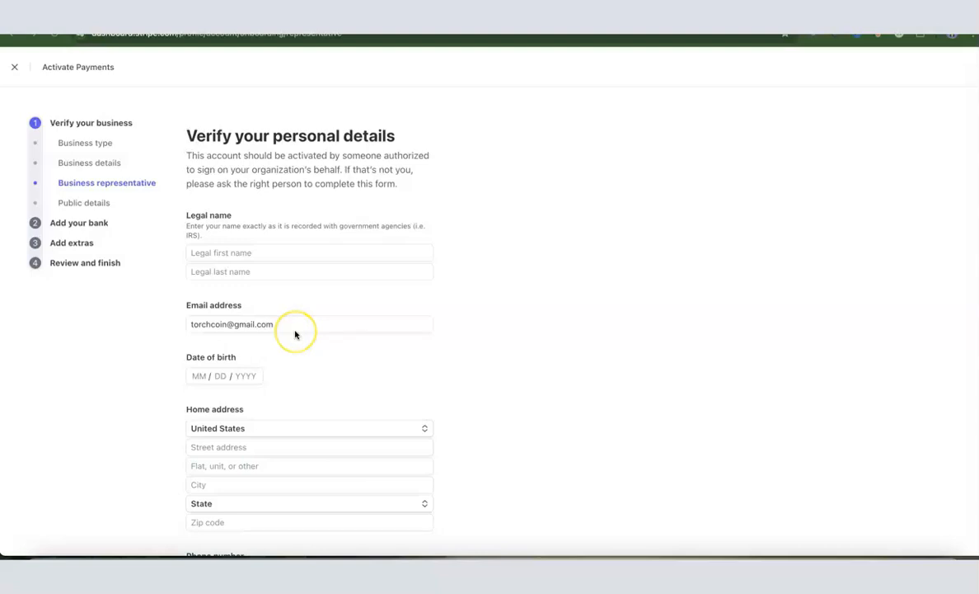
# Keep United States as the representative's home-address country and US as the phone country code
pyautogui.scroll(-2, 295, 333)
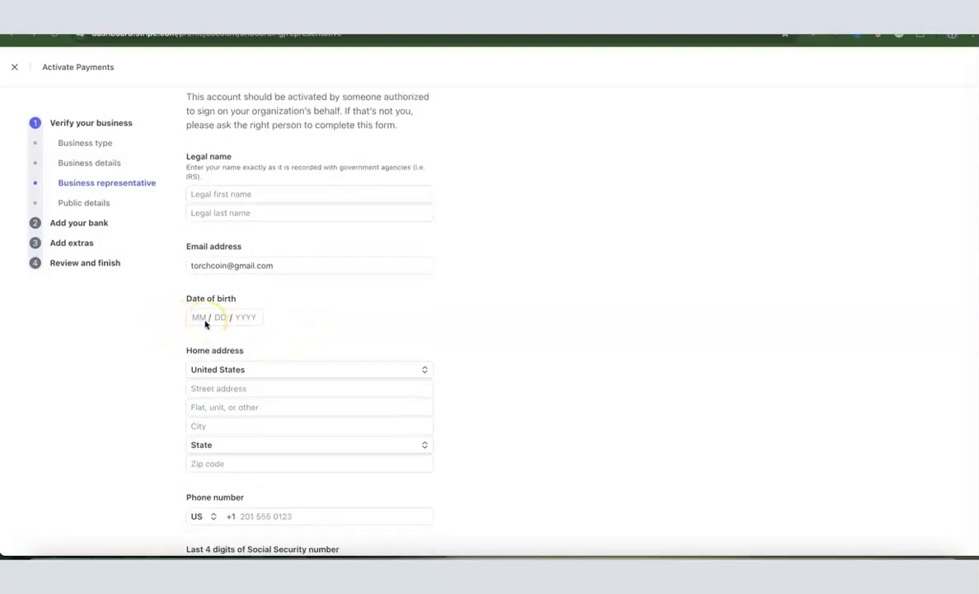
pyautogui.scroll(-2, 205, 324)
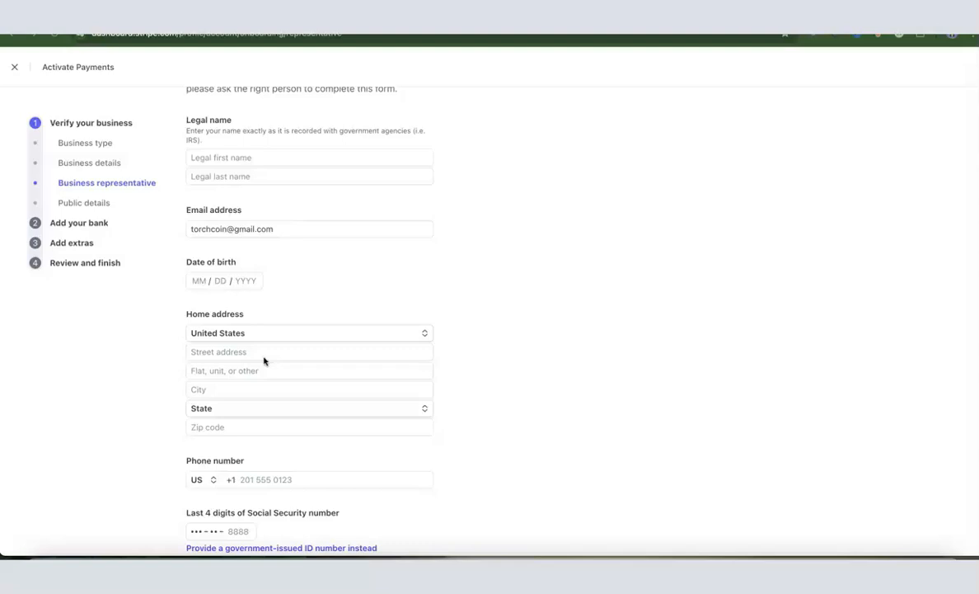
pyautogui.click(424, 334)
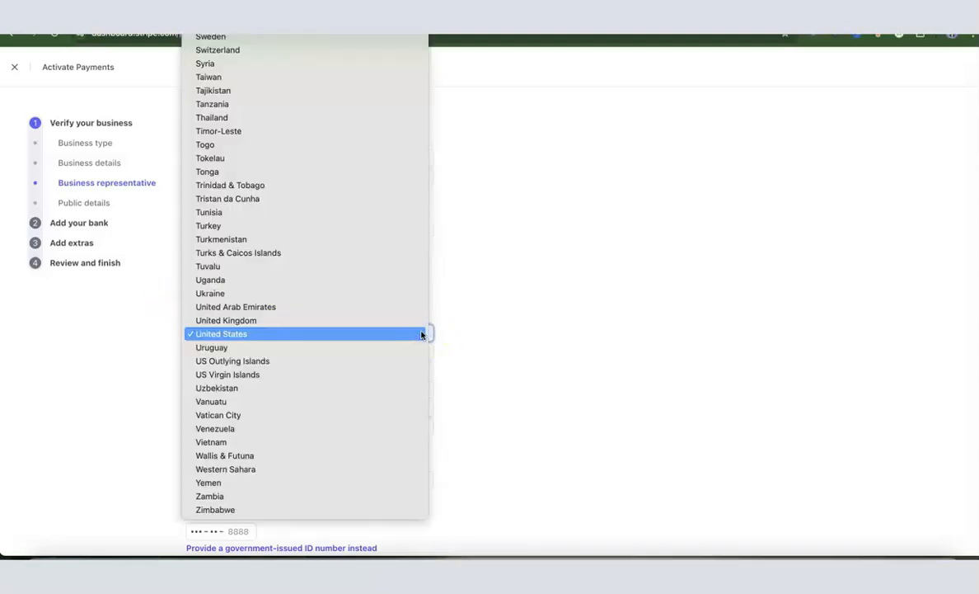
pyautogui.click(456, 334)
pyautogui.scroll(-1, 454, 334)
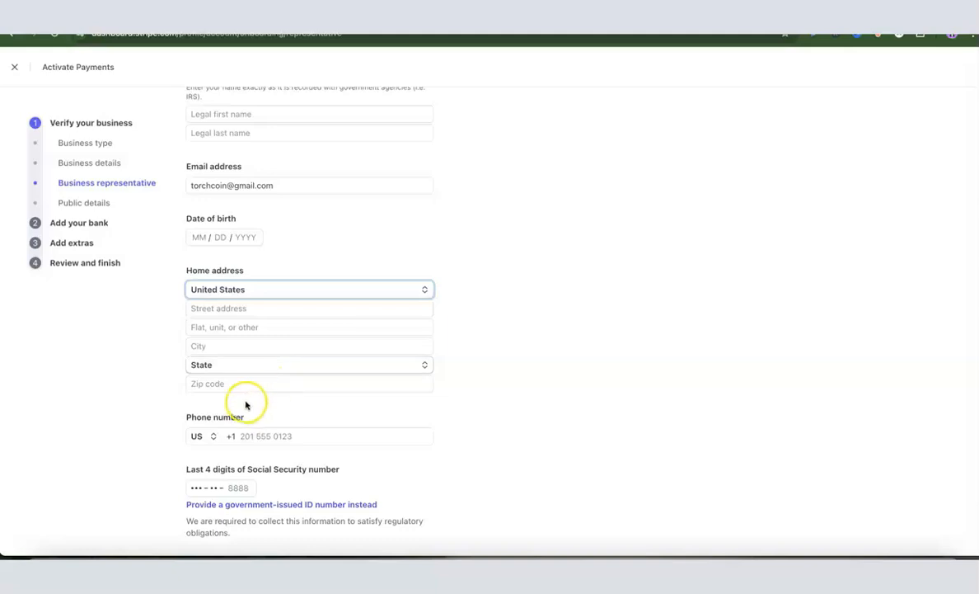
pyautogui.scroll(-1, 563, 329)
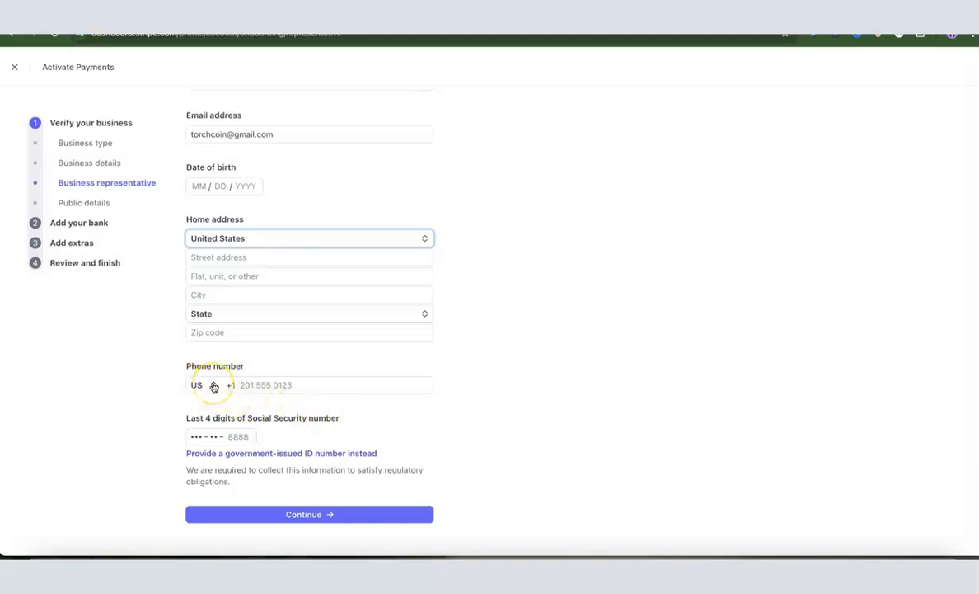
pyautogui.click(210, 385)
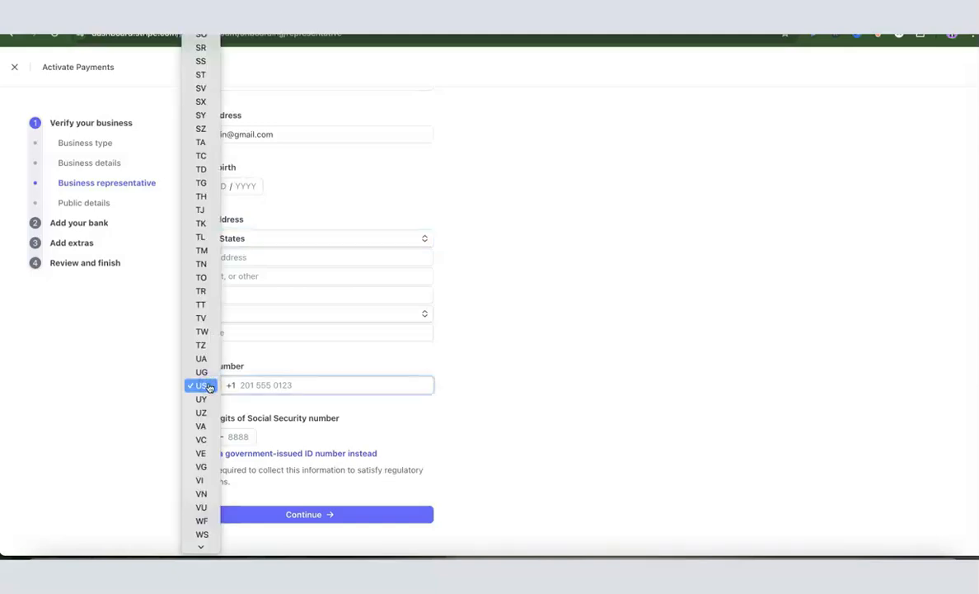
pyautogui.click(208, 385)
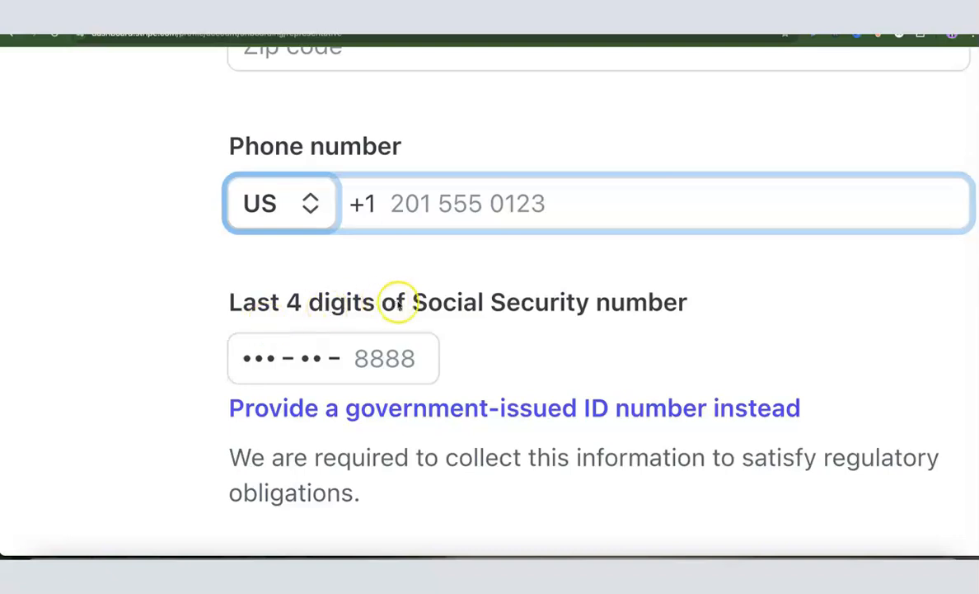
# Switch to providing the full Social Security number and keep US as its country
pyautogui.hscroll(2, 649, 284)
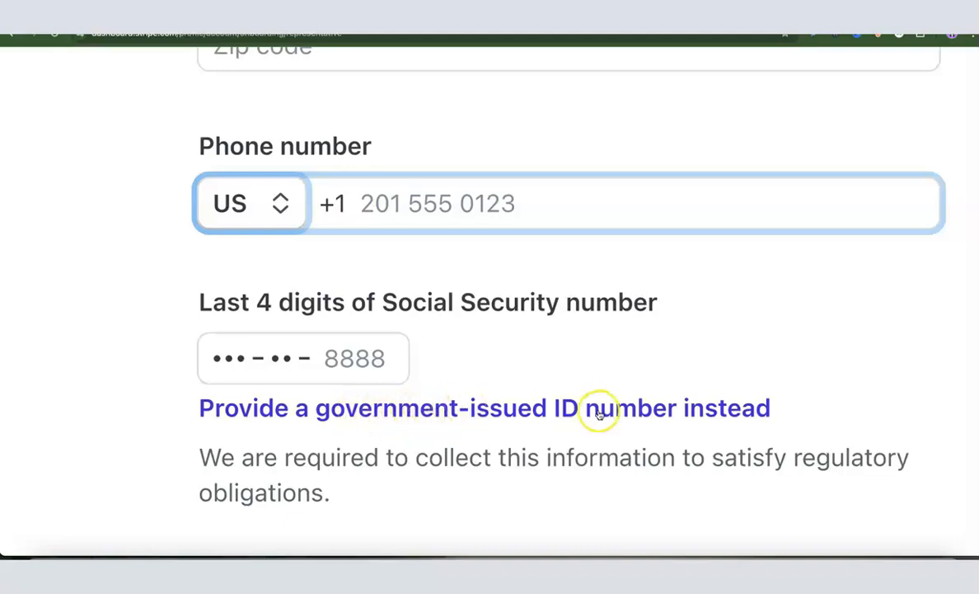
pyautogui.click(384, 406)
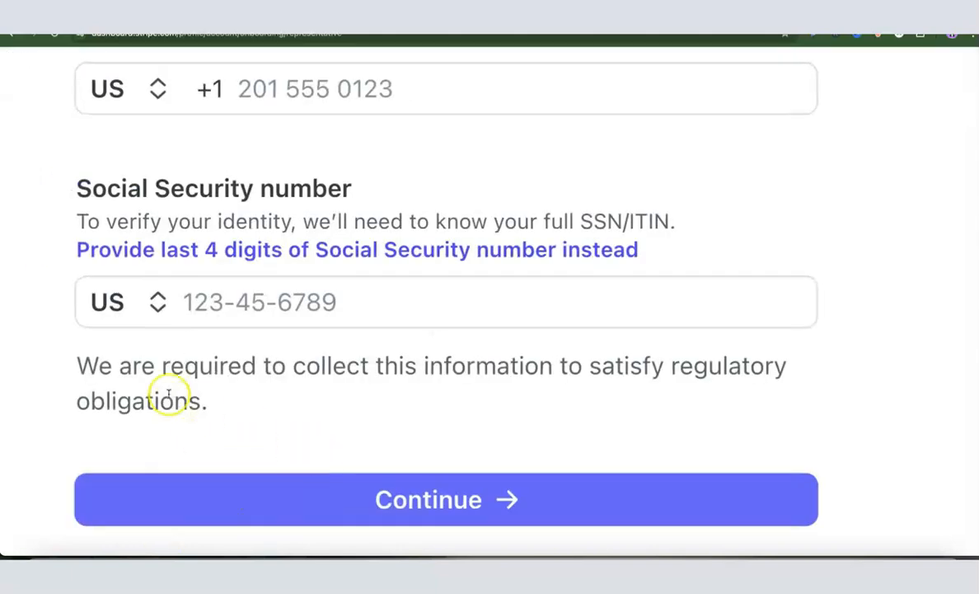
pyautogui.click(156, 302)
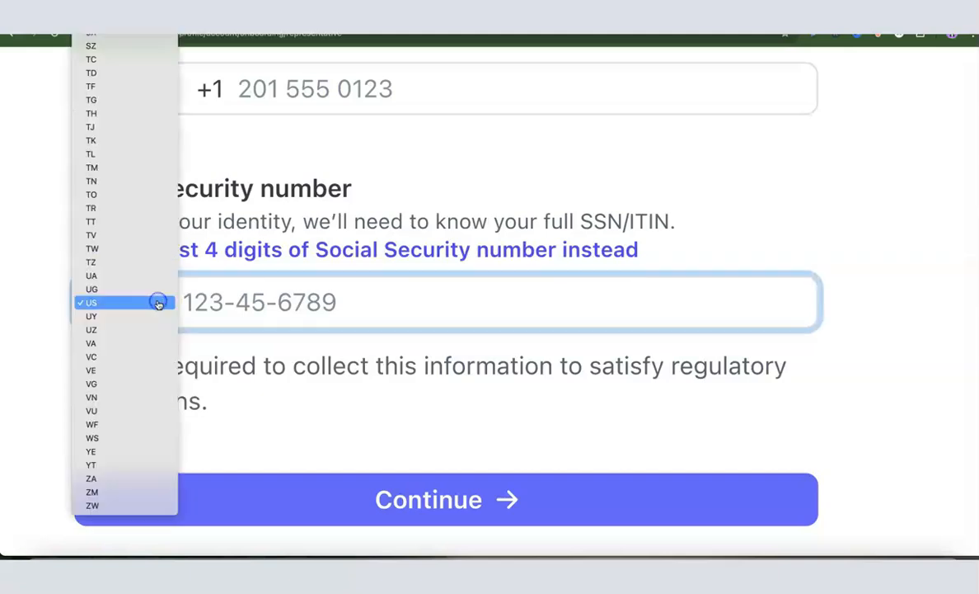
pyautogui.scroll(10, 99, 315)
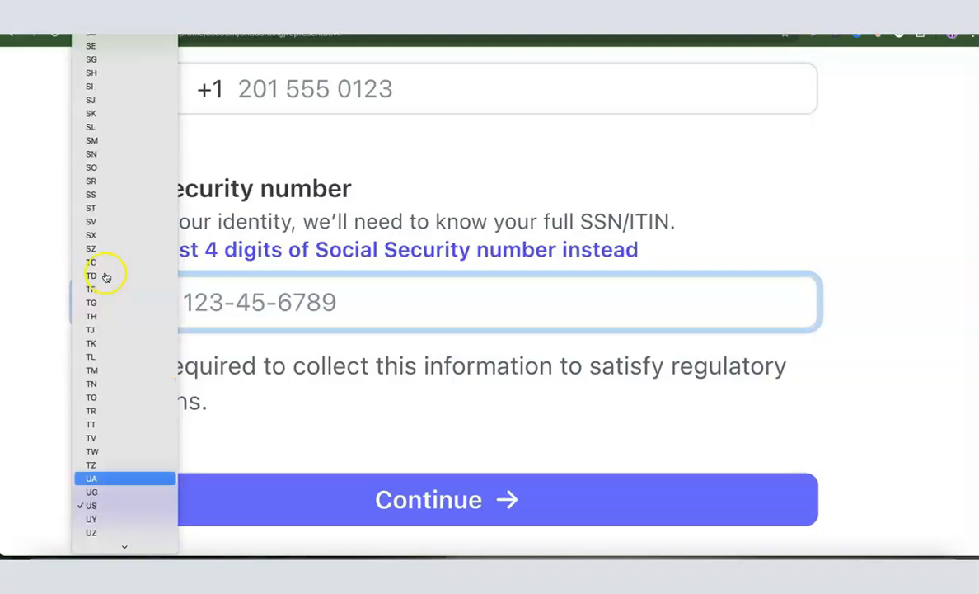
pyautogui.scroll(3, 106, 246)
pyautogui.scroll(-15, 105, 246)
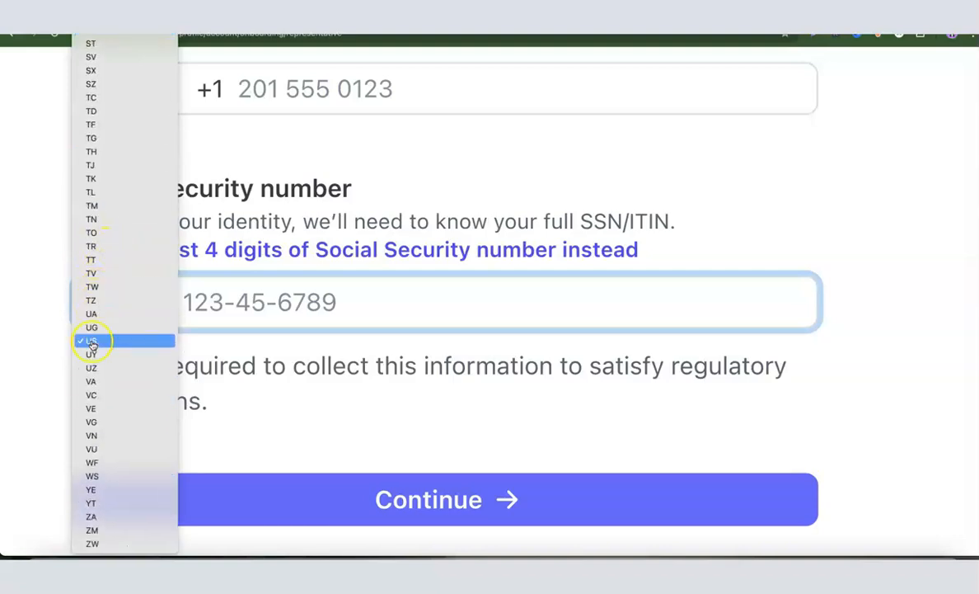
pyautogui.click(91, 340)
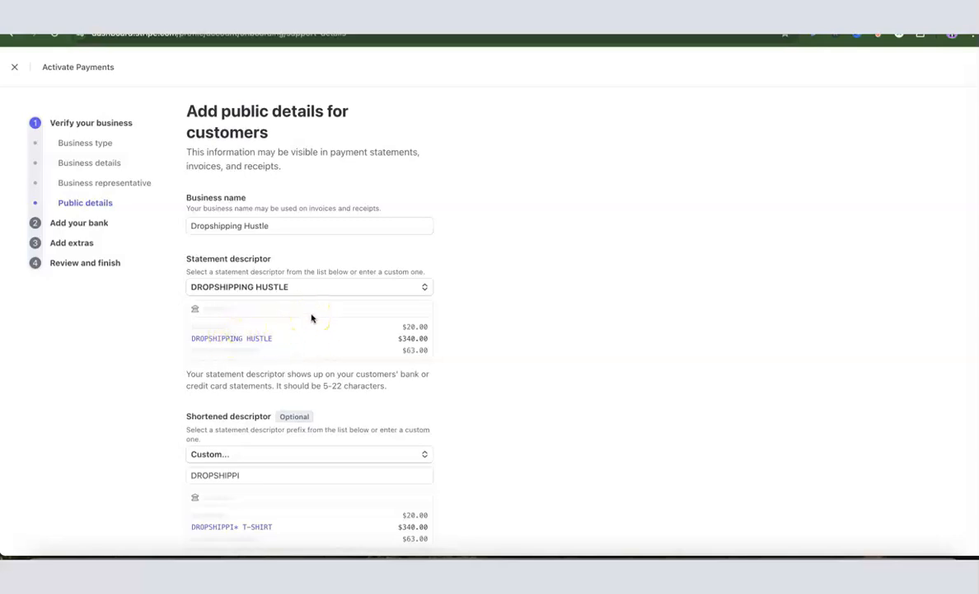
# Review the public details for customers, including statement descriptors, support phone number and support address
pyautogui.scroll(-2, 311, 319)
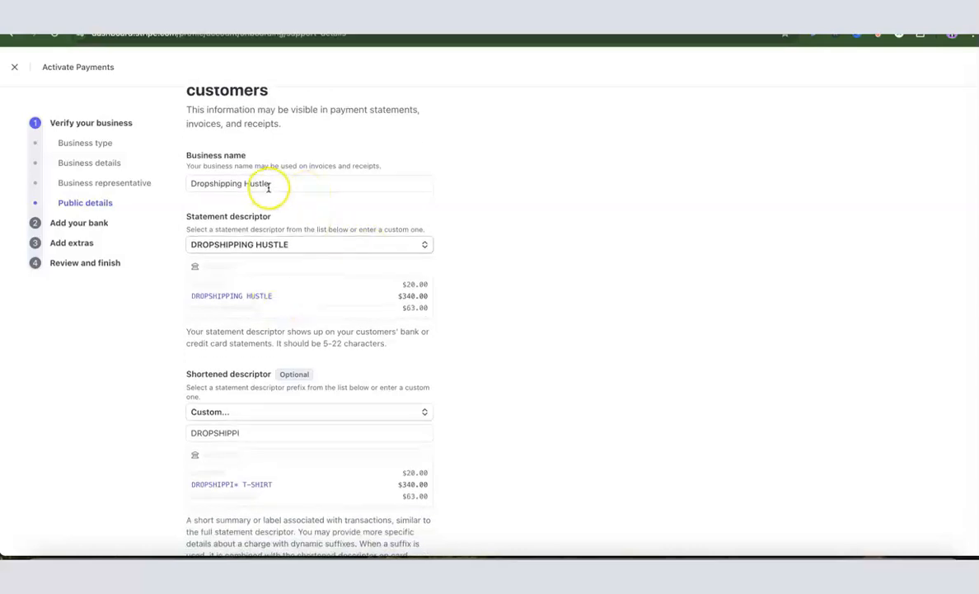
pyautogui.scroll(-1, 307, 245)
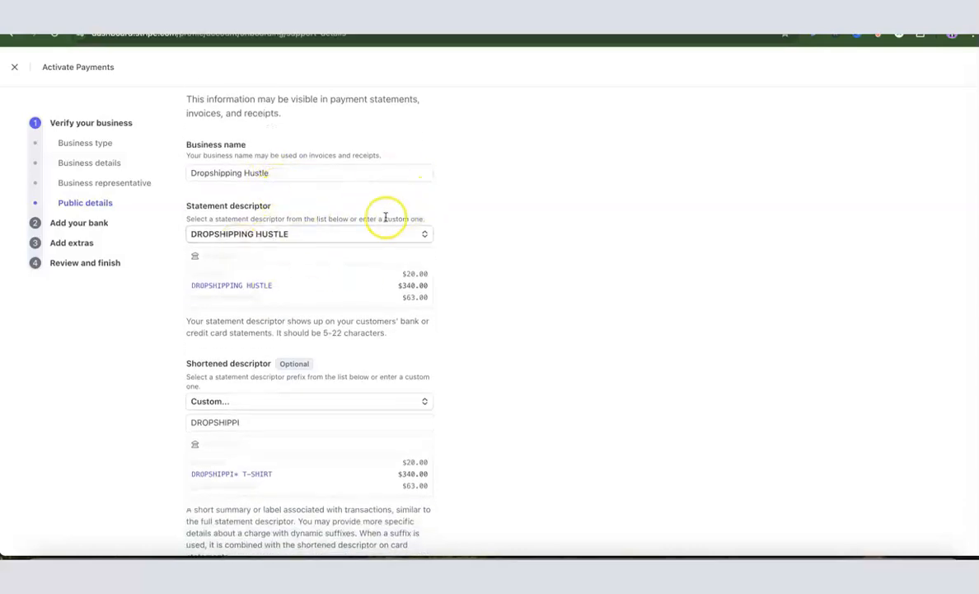
pyautogui.scroll(-2, 300, 333)
pyautogui.click(300, 335)
pyautogui.scroll(-4, 241, 308)
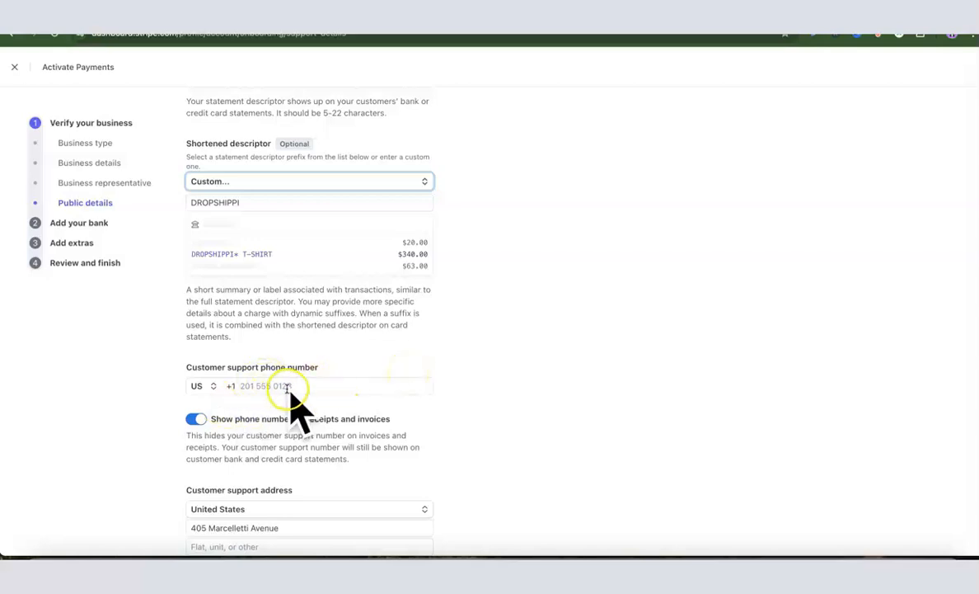
pyautogui.scroll(-1, 342, 377)
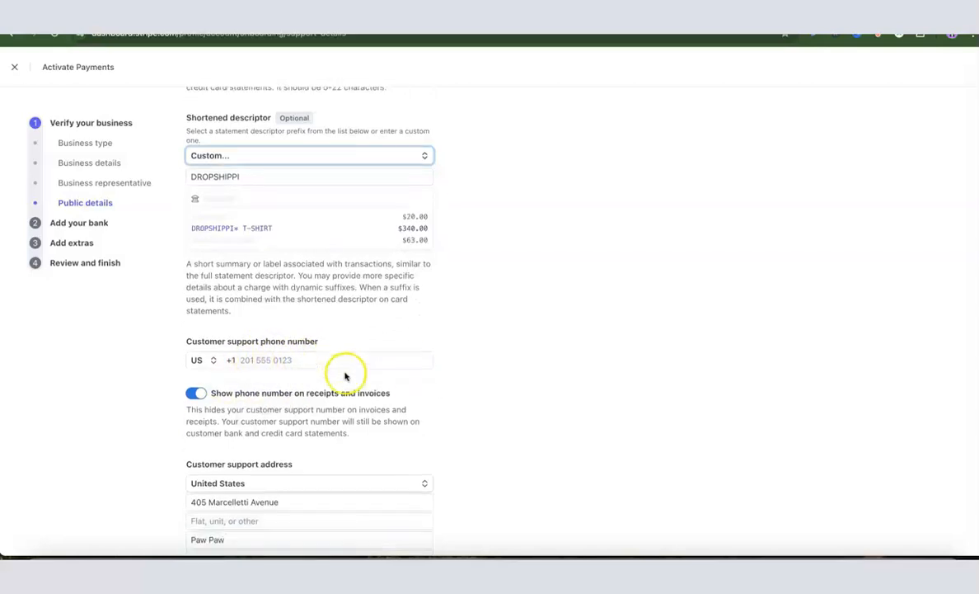
pyautogui.click(273, 360)
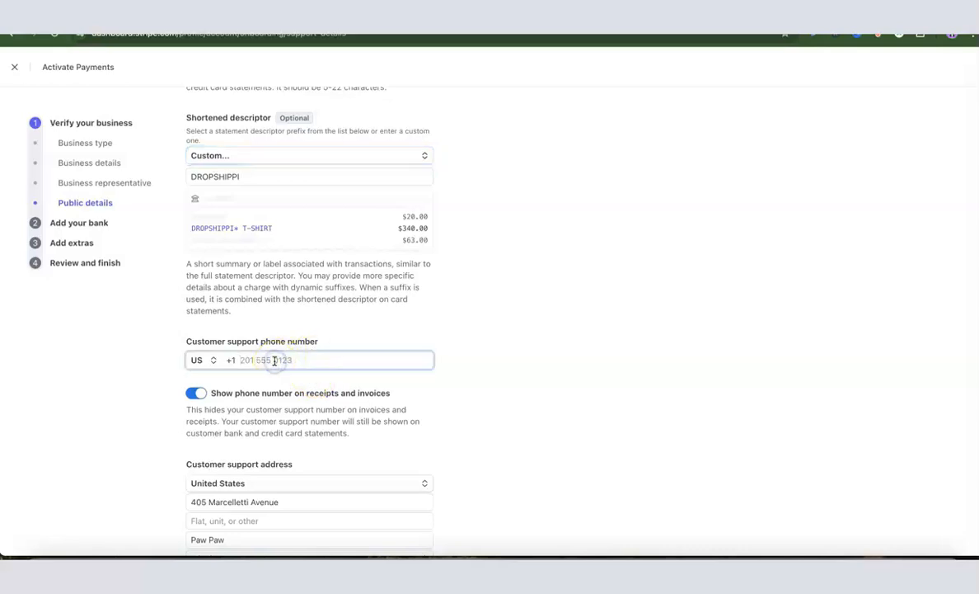
pyautogui.scroll(-4, 276, 369)
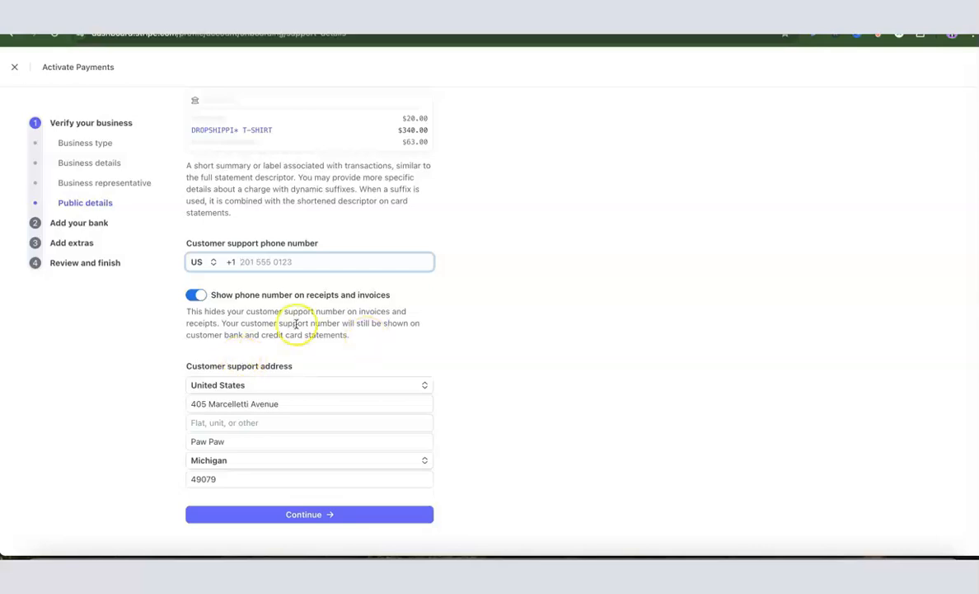
pyautogui.scroll(1, 280, 320)
pyautogui.scroll(1, 281, 320)
pyautogui.scroll(-2, 279, 319)
pyautogui.scroll(4, 304, 384)
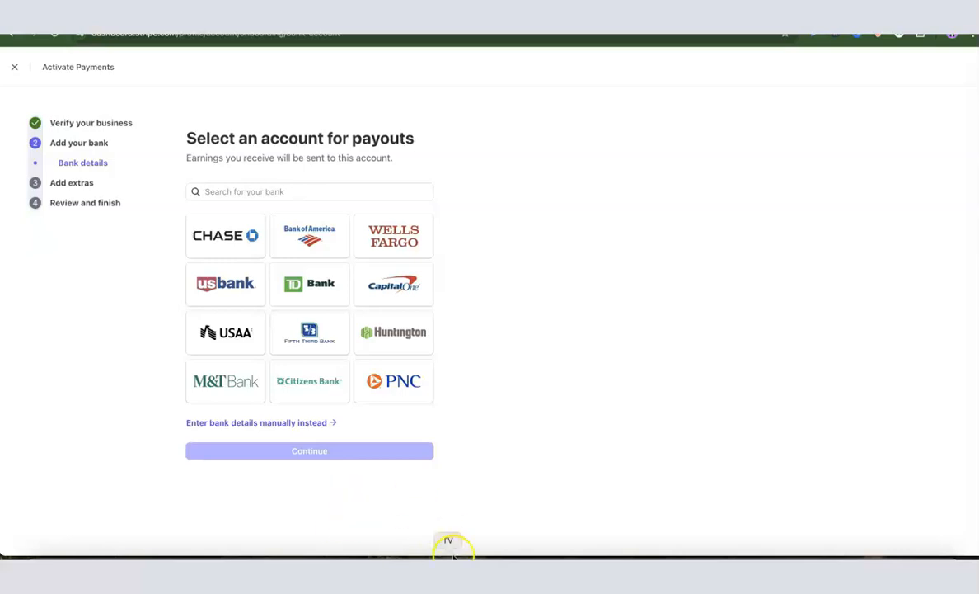
# Add the payout bank account manually with routing number 026073150 and the account number, then submit
pyautogui.click(228, 422)
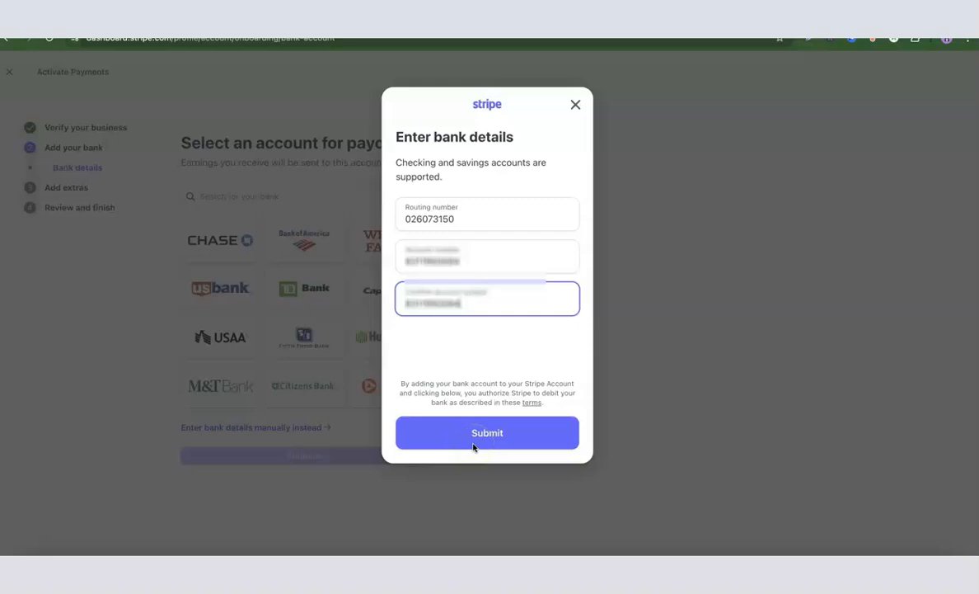
pyautogui.click(461, 441)
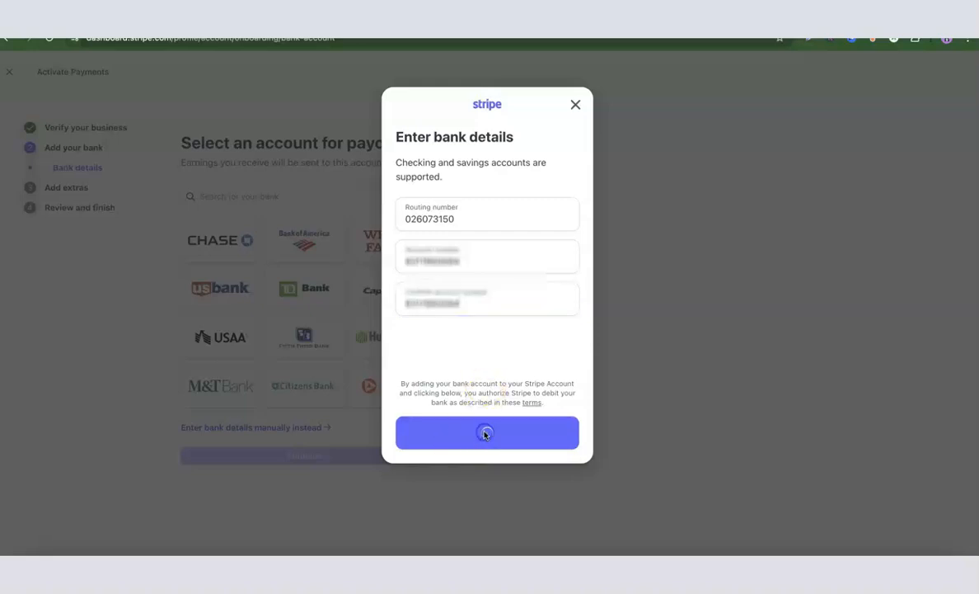
pyautogui.click(550, 297)
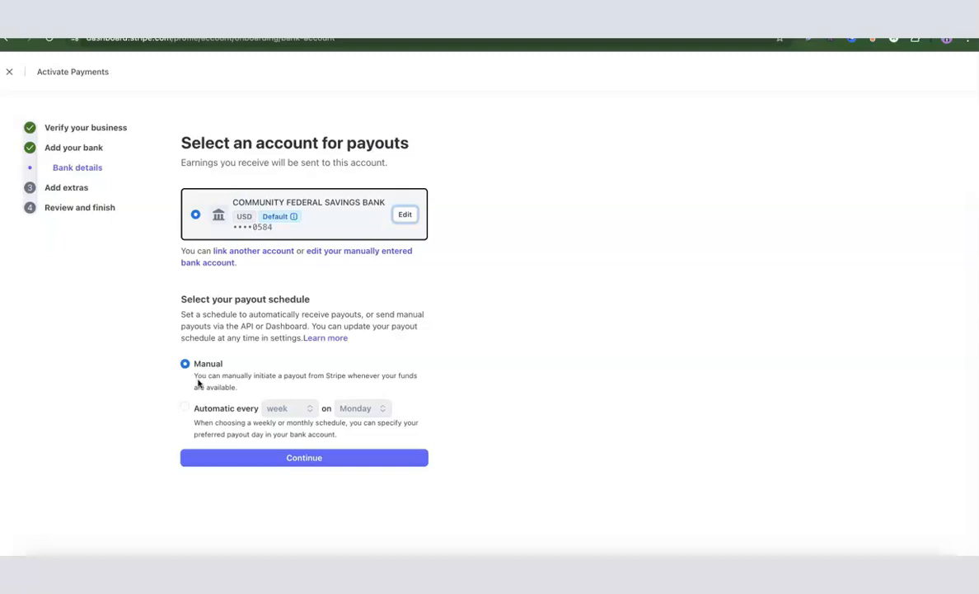
# Set the payout schedule to automatic every week on Monday and continue
pyautogui.click(281, 409)
pyautogui.click(284, 408)
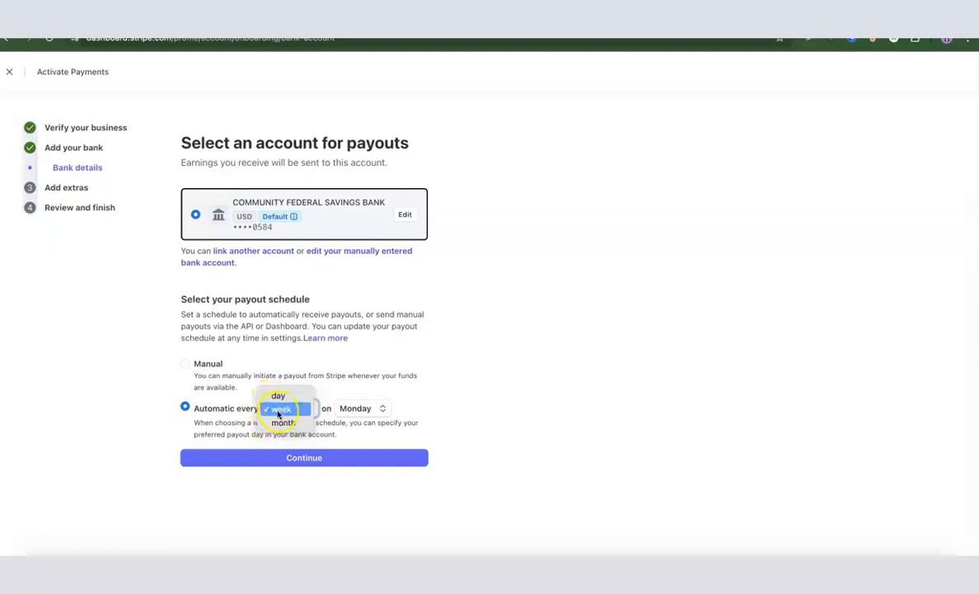
pyautogui.click(279, 410)
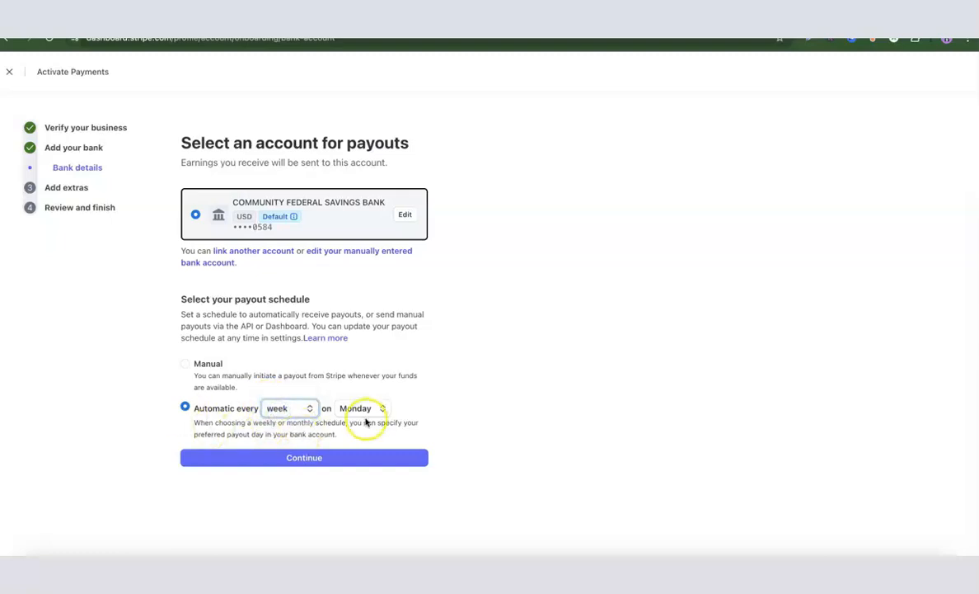
pyautogui.click(184, 367)
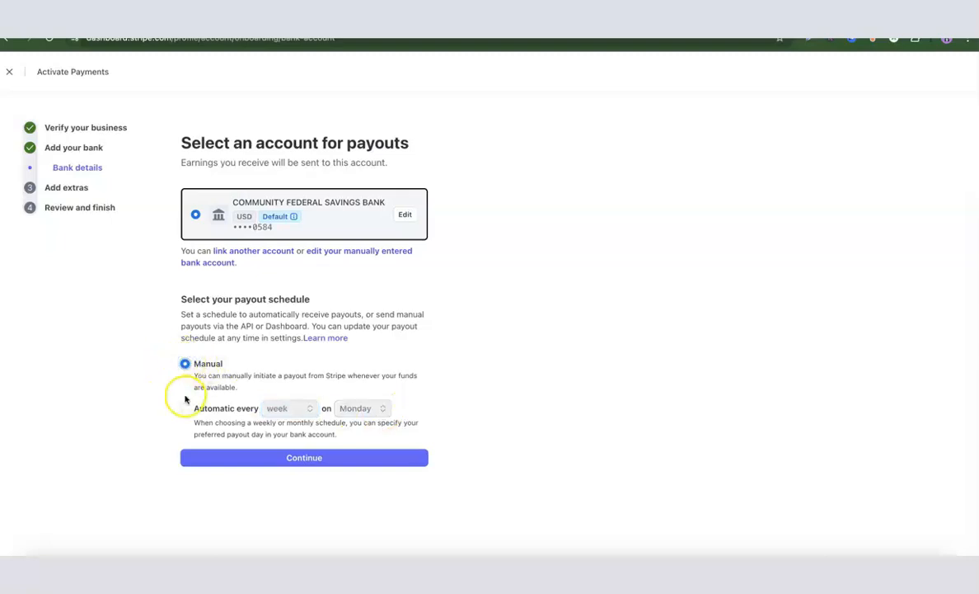
pyautogui.click(185, 407)
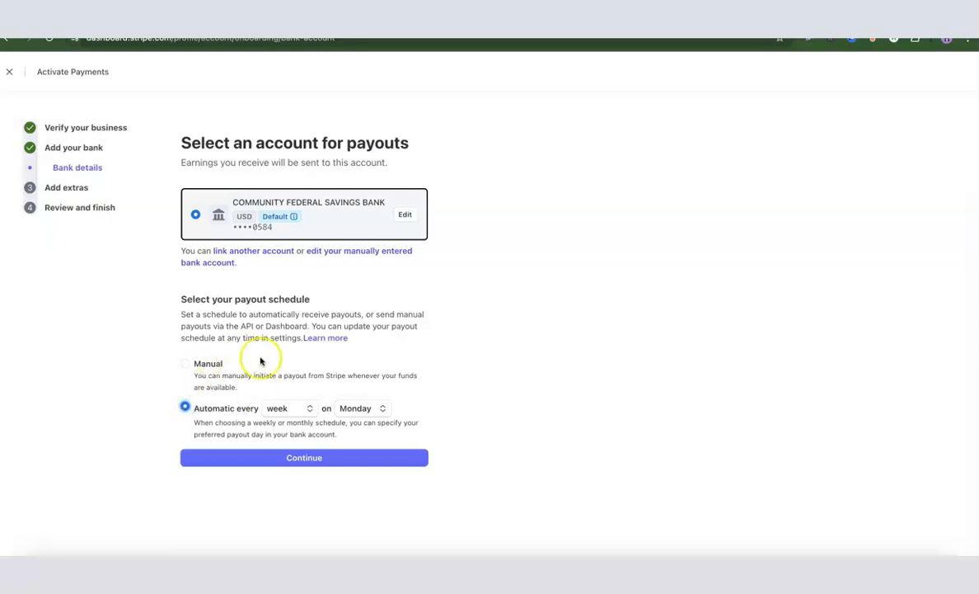
pyautogui.click(296, 457)
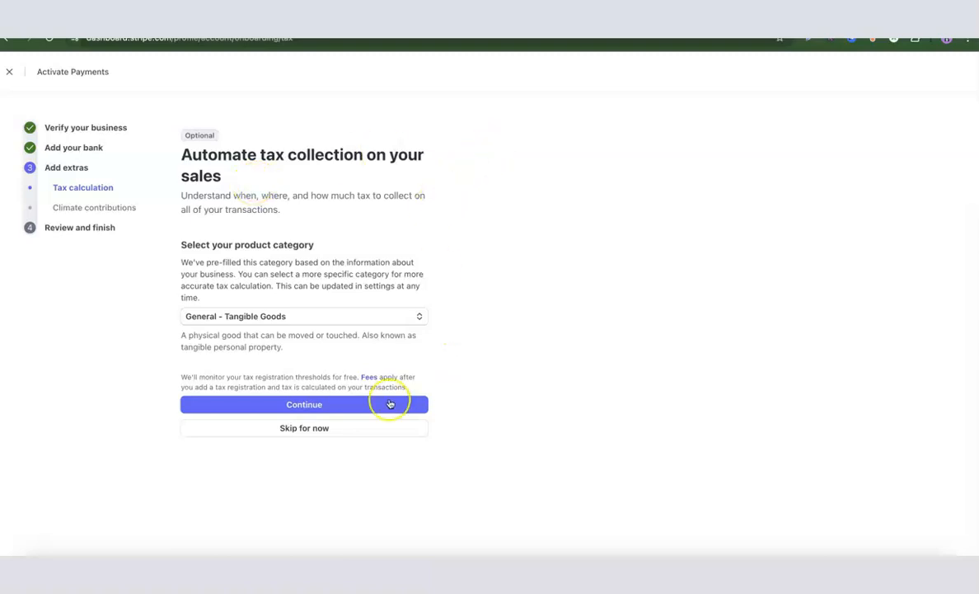
# Skip automatic tax calculation and decline the Stripe Climate contribution
pyautogui.click(312, 435)
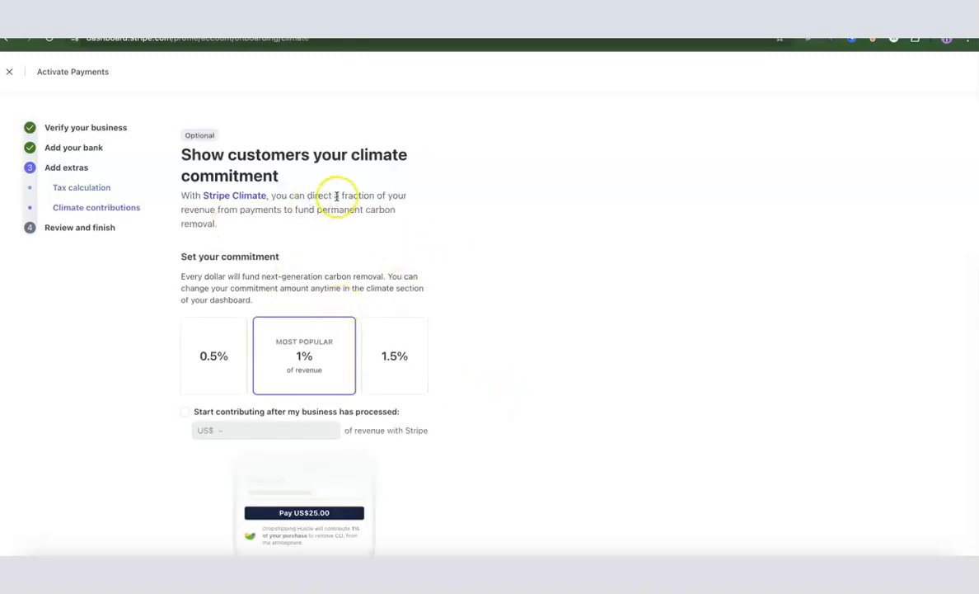
pyautogui.scroll(-3, 400, 193)
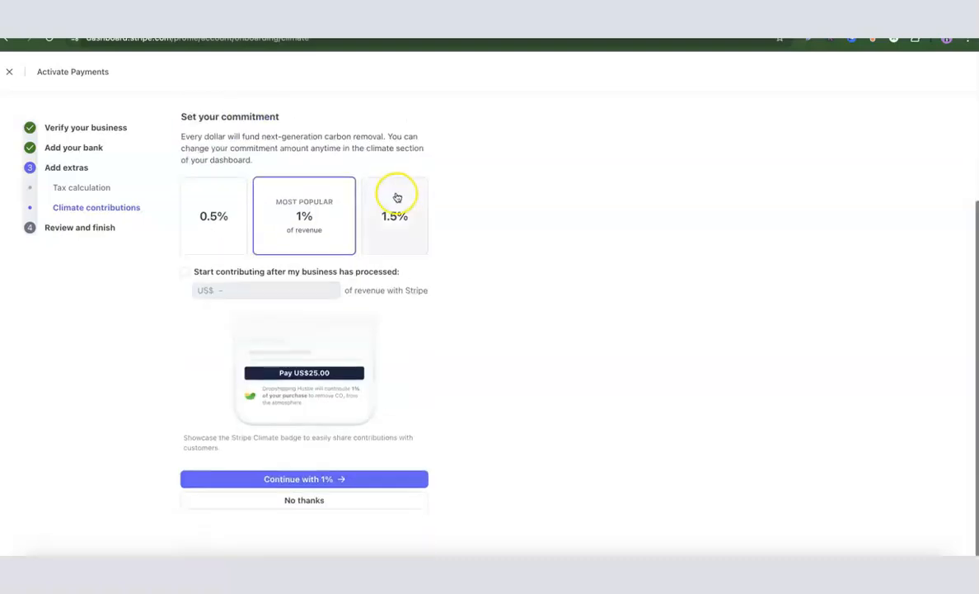
pyautogui.click(306, 501)
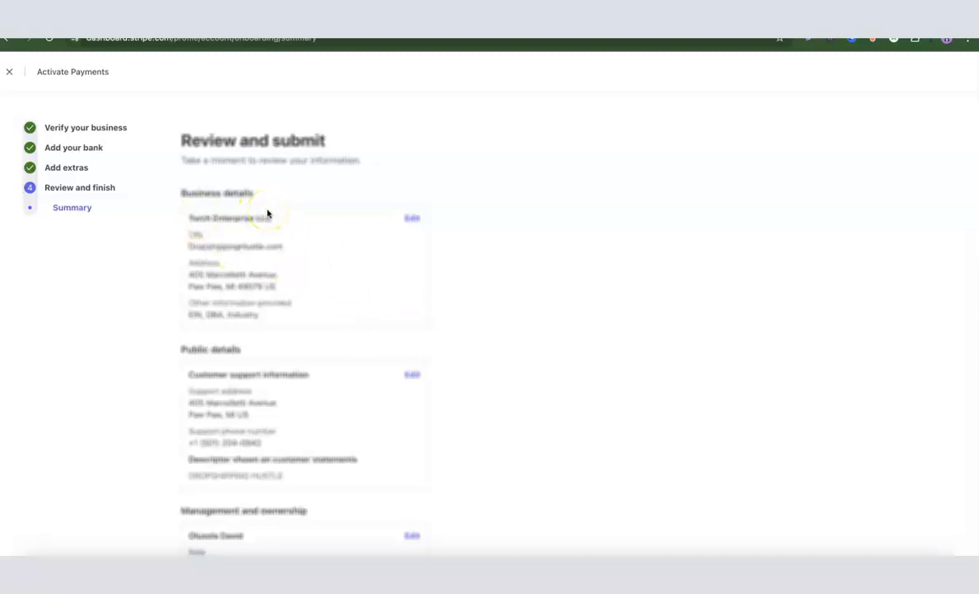
# Review the activation summary of business, public, representative, payout and extras details
pyautogui.scroll(-2, 267, 213)
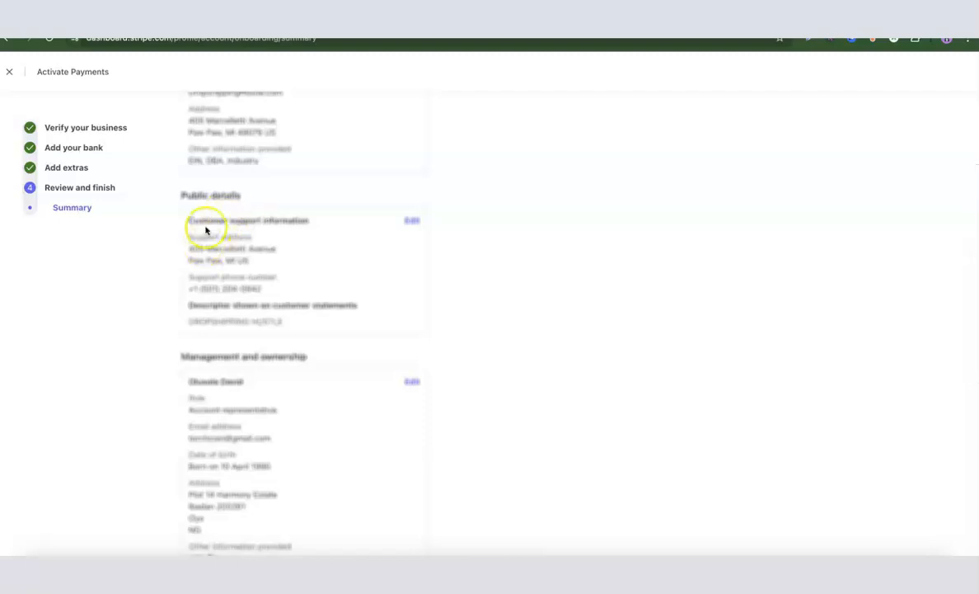
pyautogui.scroll(-1, 204, 231)
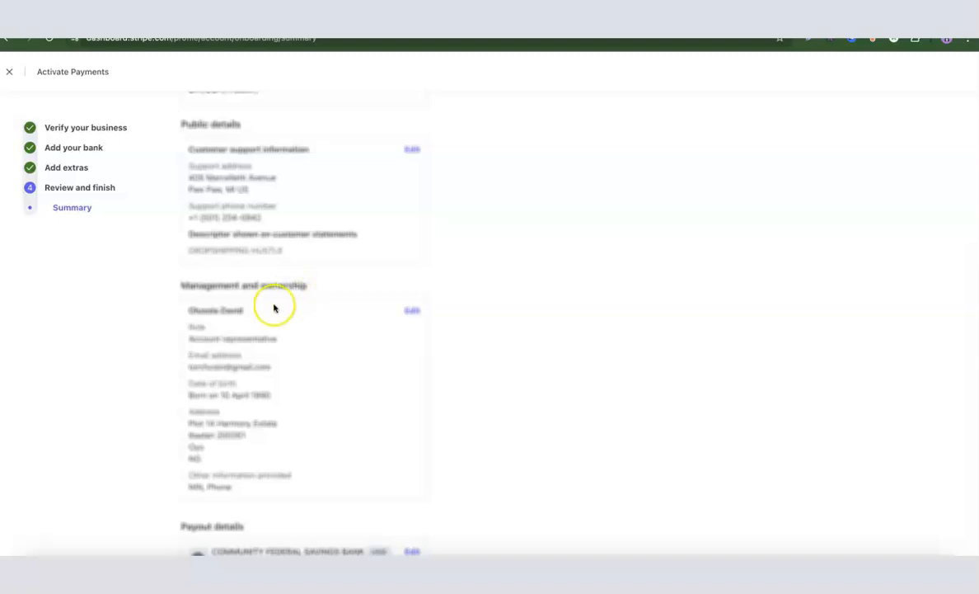
pyautogui.scroll(-2, 272, 279)
pyautogui.scroll(-1, 272, 278)
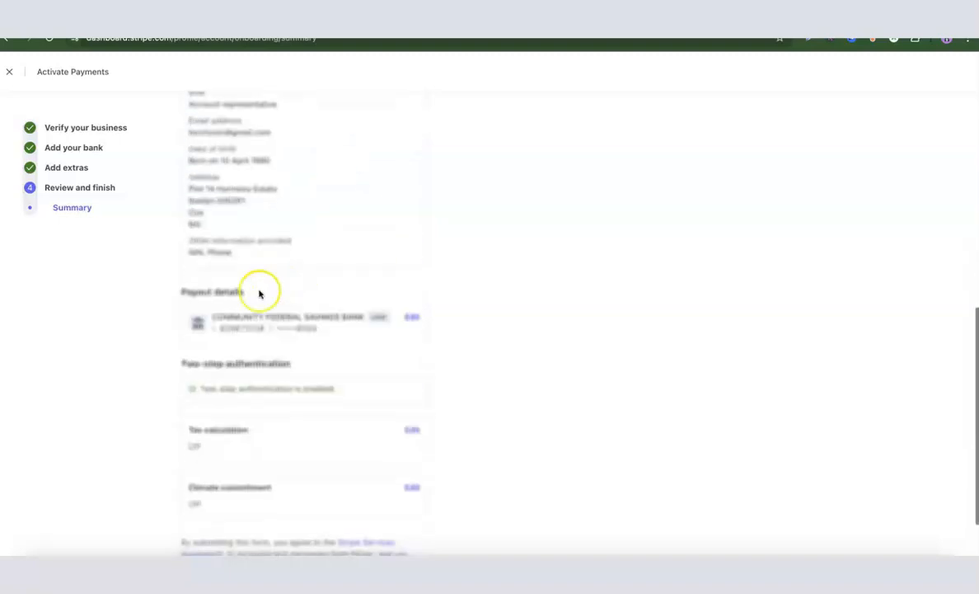
pyautogui.scroll(-2, 227, 301)
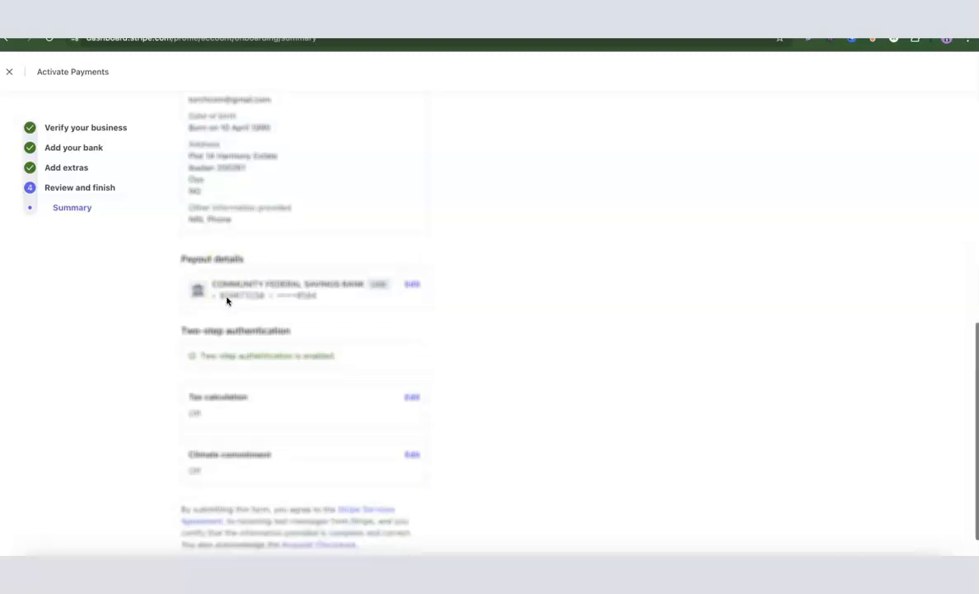